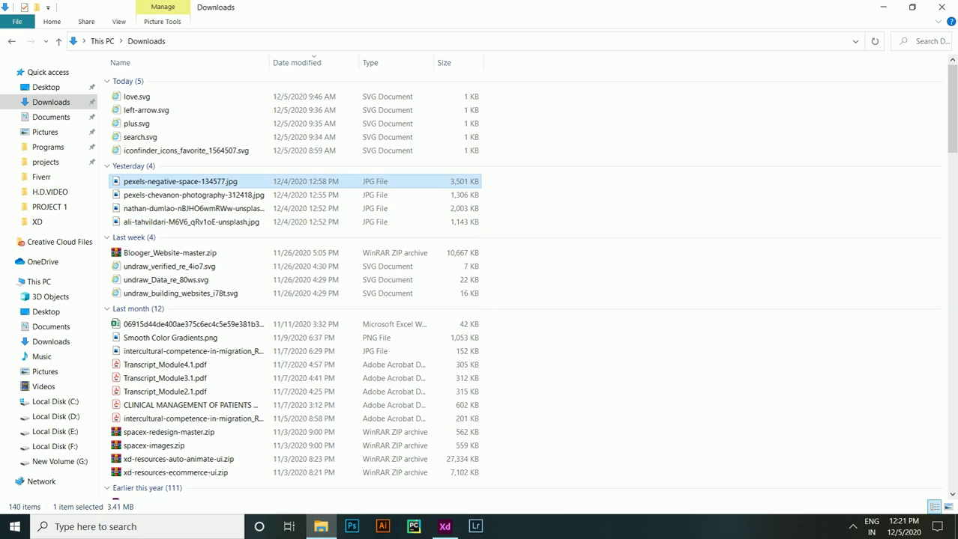
Place pexels-negative-space-134577.jpg at the artboard's top, scaled to about 470.5 × 313.5 and flush with its right edge.
key("ctrl+0")
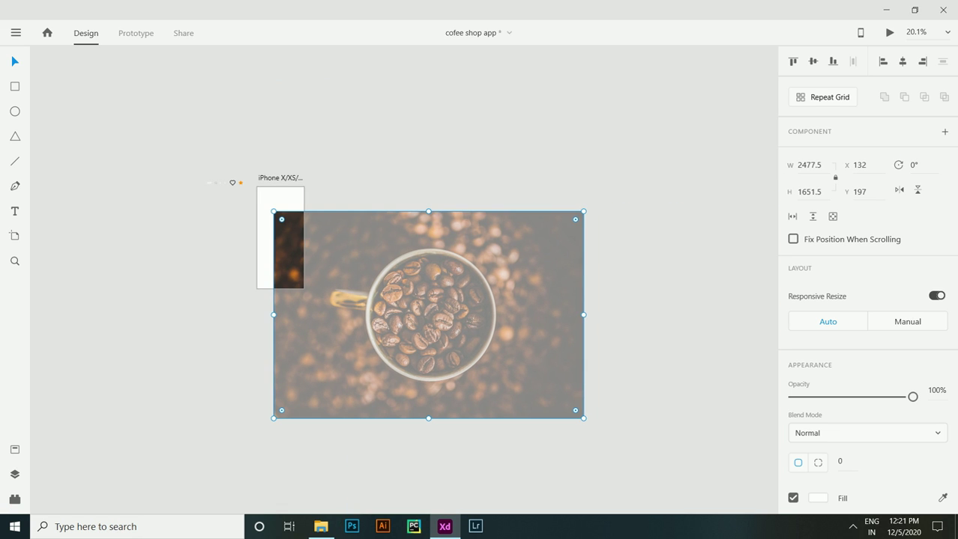
left_click_drag(582, 418, 360, 269)
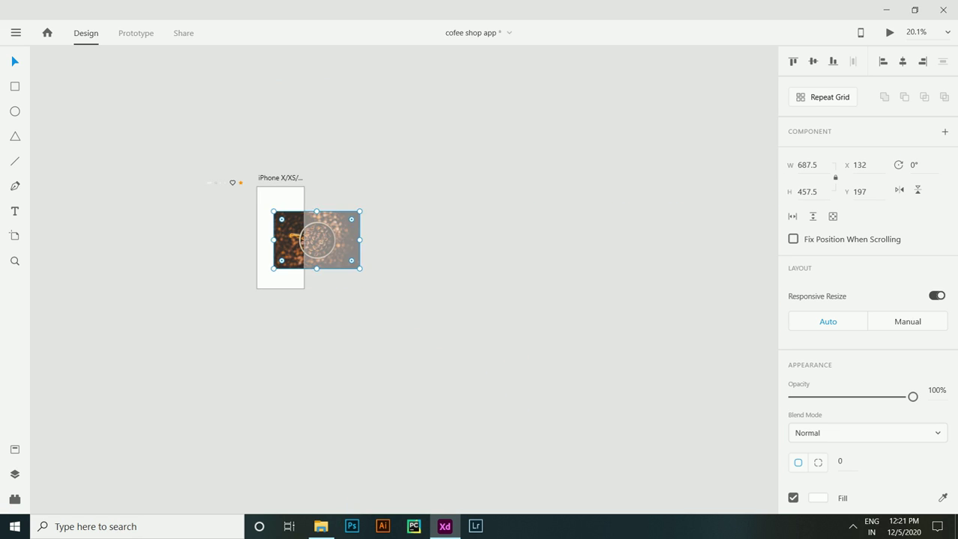
scroll(239, 256, "up", 3)
scroll(344, 197, "up", 2)
left_click_drag(344, 197, 258, 190)
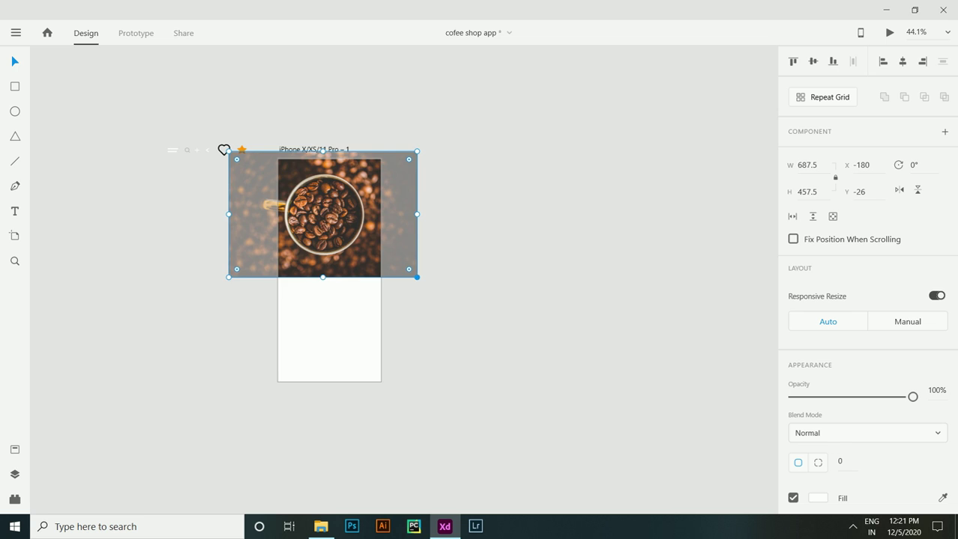
left_click_drag(417, 278, 369, 231)
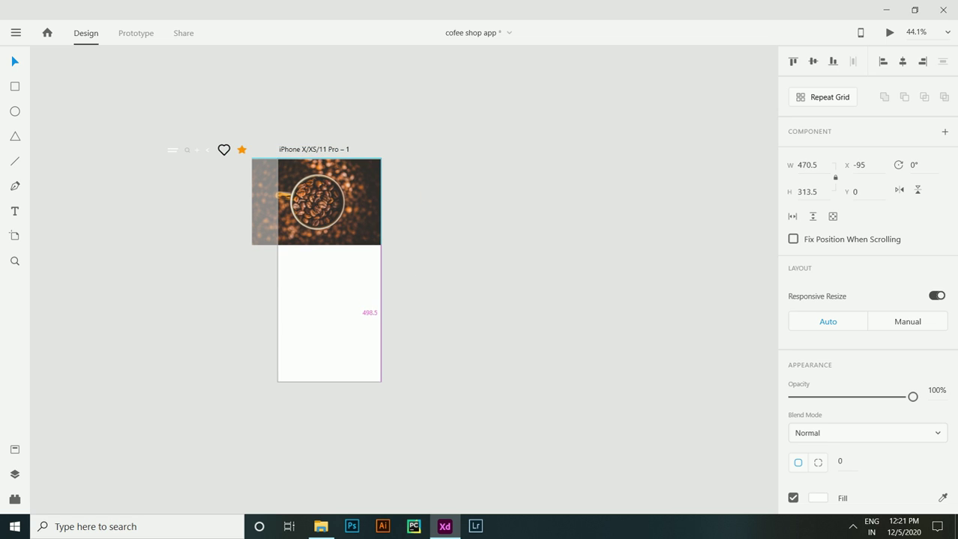
key("Escape")
scroll(305, 211, "up", 5)
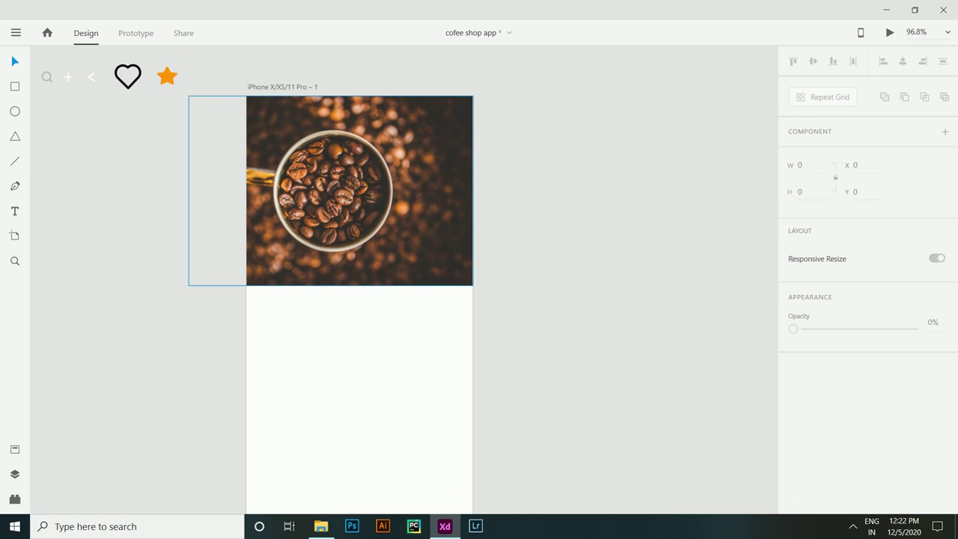
Draw a rectangle over the photo's overhang beside the artboard and subtract it so the photo ends at the artboard's left edge.
key("r")
mouse_move(128, 103)
left_mouse_down()
mouse_move(221, 240)
mouse_move(226, 289)
left_mouse_up()
key("v")
left_click_drag(177, 196, 190, 190)
left_click(359, 187)
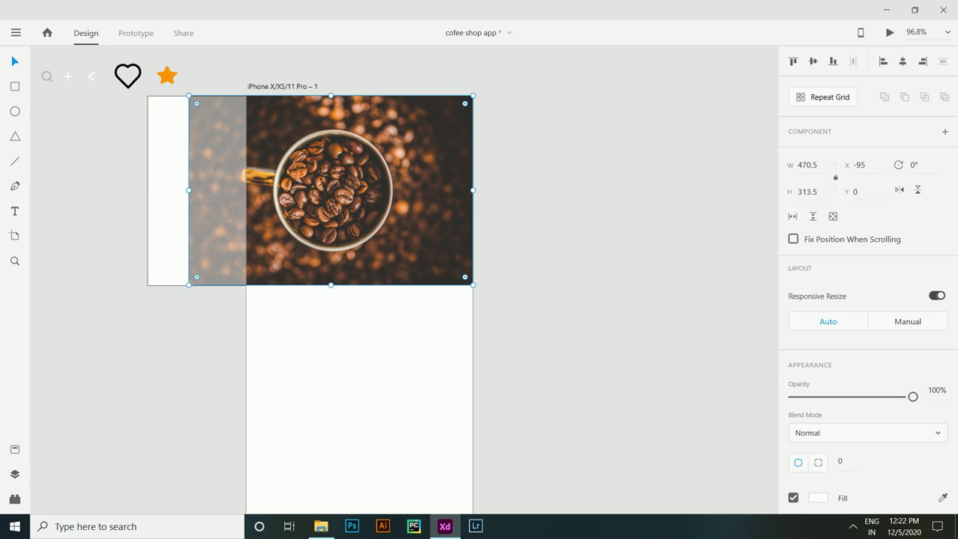
left_click(168, 188, "shift")
key("ctrl+alt+s")
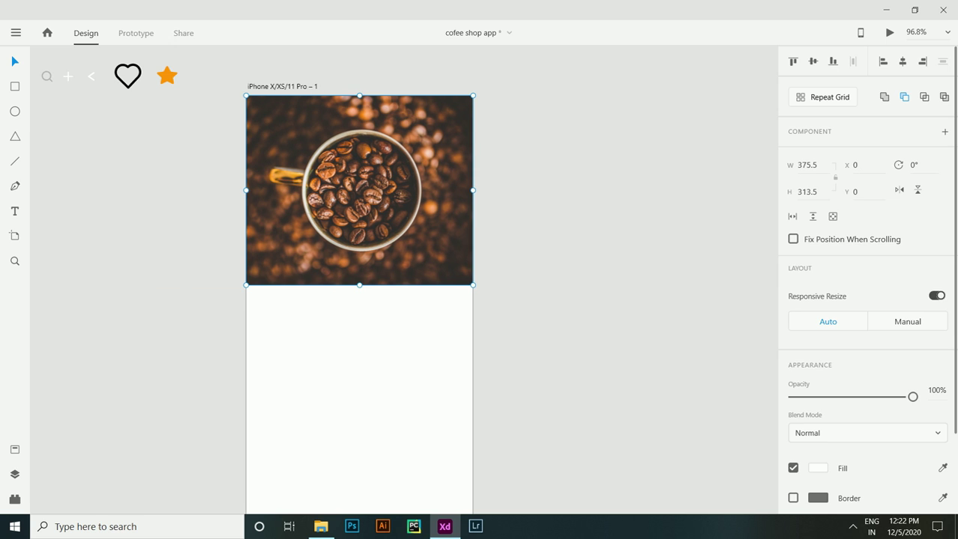
Shift the photo left inside its trimmed frame so the coffee cup sits left of centre.
key("shift+Left")
key("shift+Left")
key("shift+Left")
key("shift+Left")
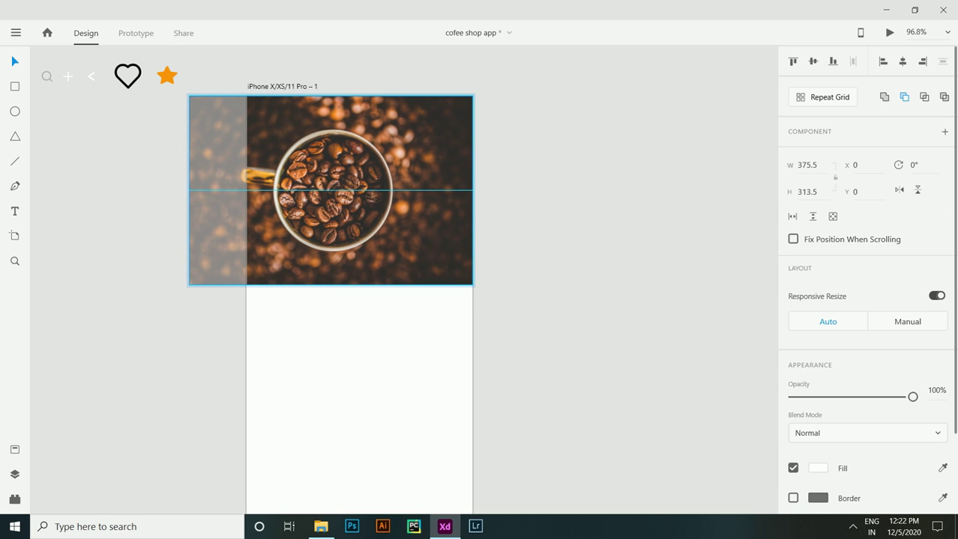
key("Escape")
Add the text "Its Great" over the dark area of the photo, just right of the cup's lower edge.
key("ctrl+0")
key("t")
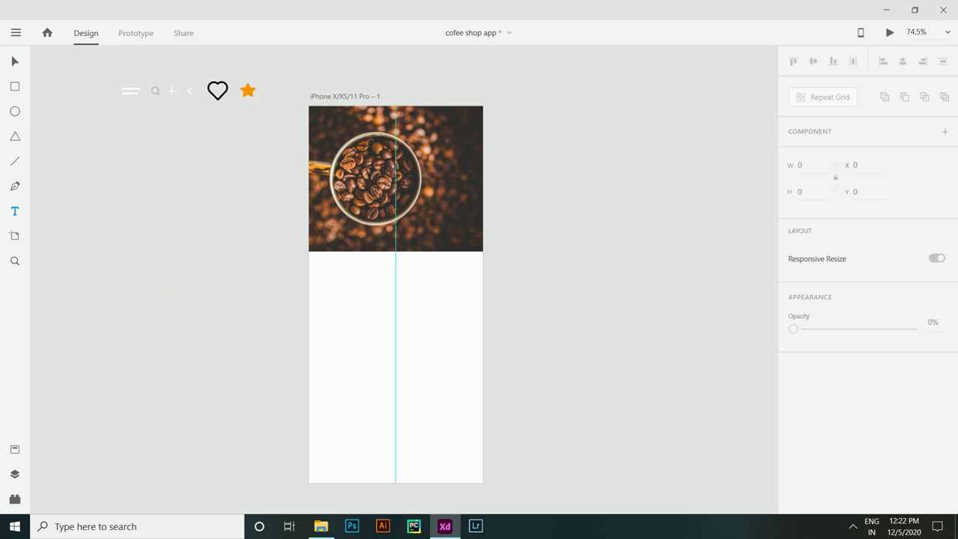
scroll(422, 215, "up", 3)
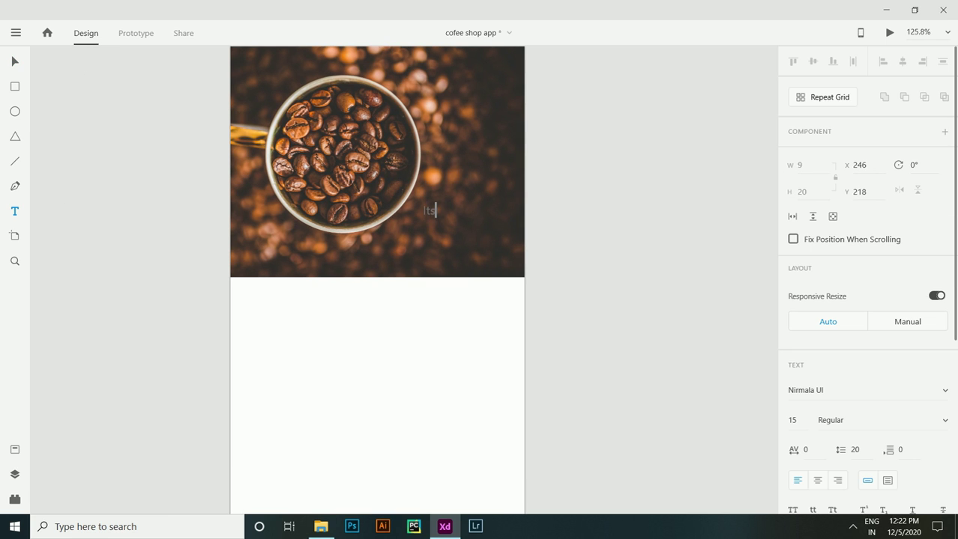
key("Escape")
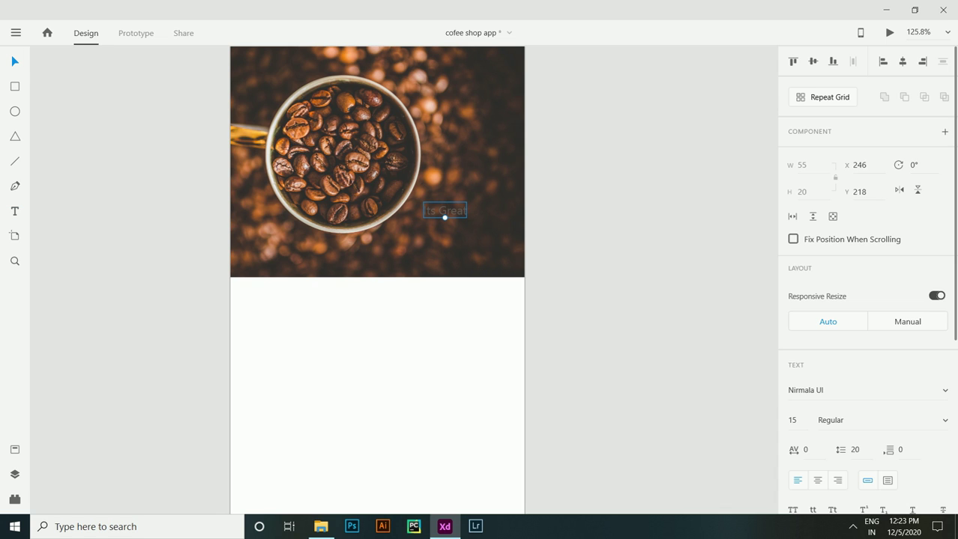
Set the "Its Great" text to the Segoe UI font at size 18.
left_click(943, 390)
scroll(862, 255, "up", 5)
scroll(862, 255, "down", 5)
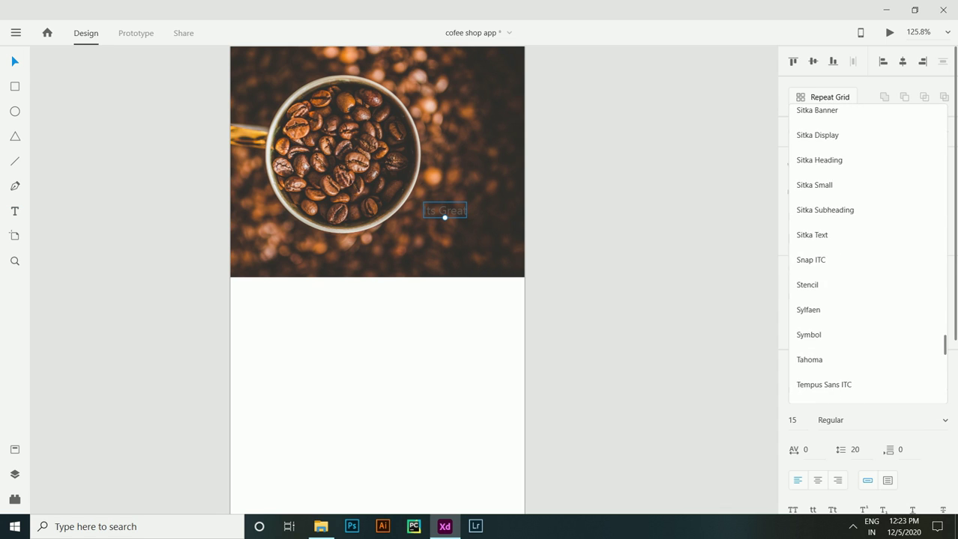
left_click(824, 224)
left_click(792, 420)
type("1")
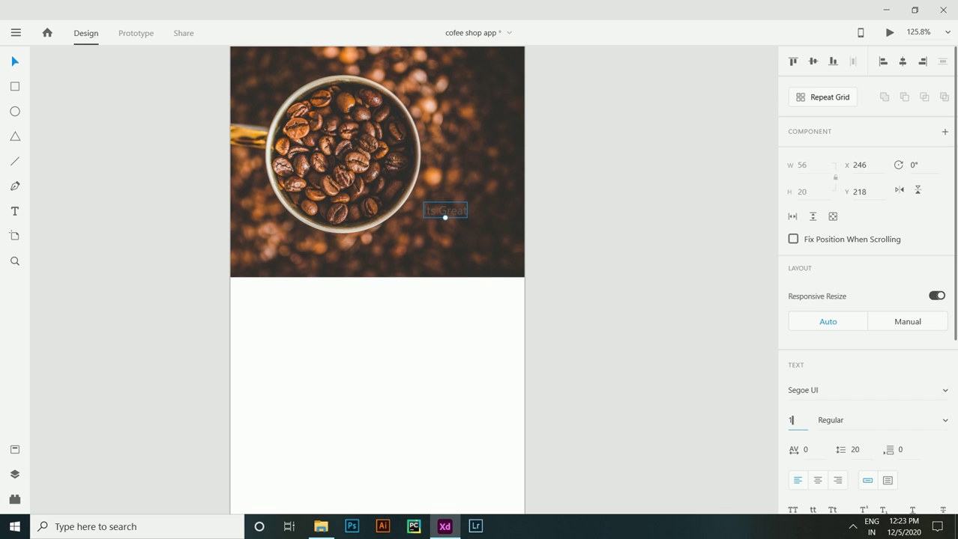
type("8")
key("Return")
Give the "Its Great" text a solid white #FFFFFF fill.
scroll(824, 319, "down", 4)
left_click(817, 371)
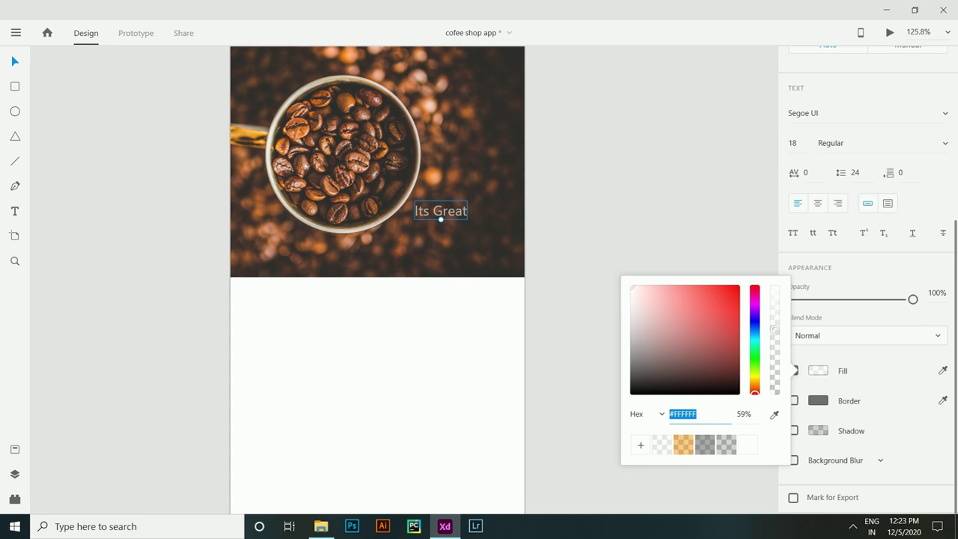
key("Escape")
key("Escape")
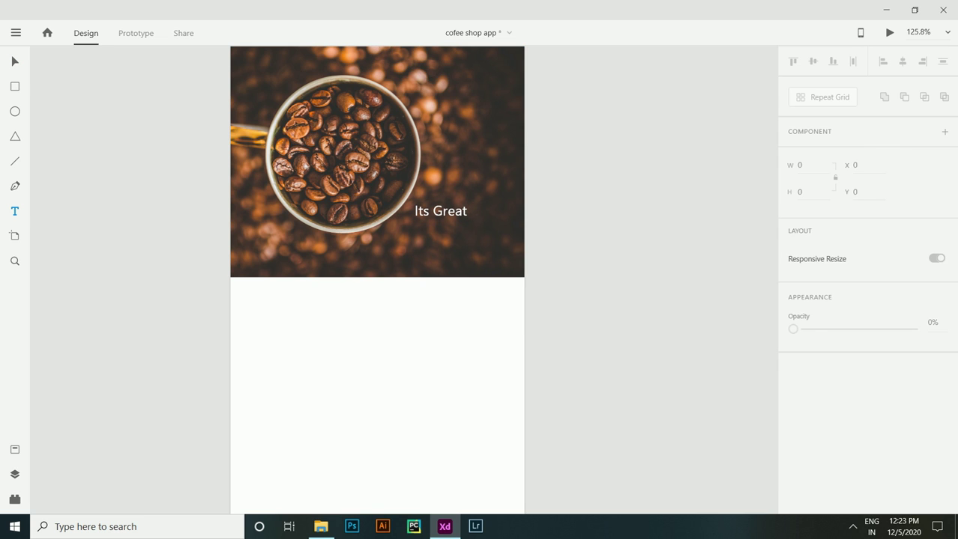
left_click(474, 211)
triple_click(442, 210)
key("End")
type("D")
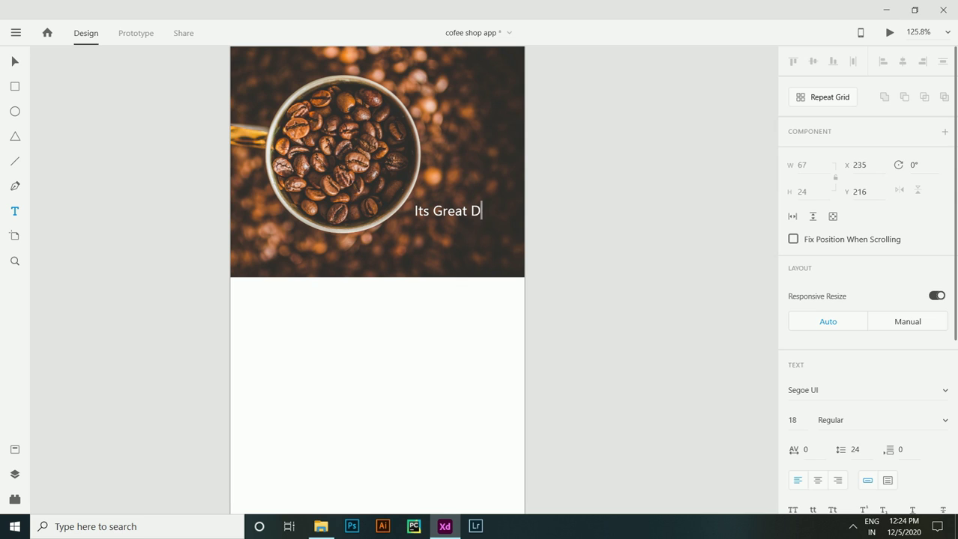
Add a separate "Day For" text and place it beside "Its Great" at about X 305, Y 216.
left_click(472, 225)
type("d")
key("Escape")
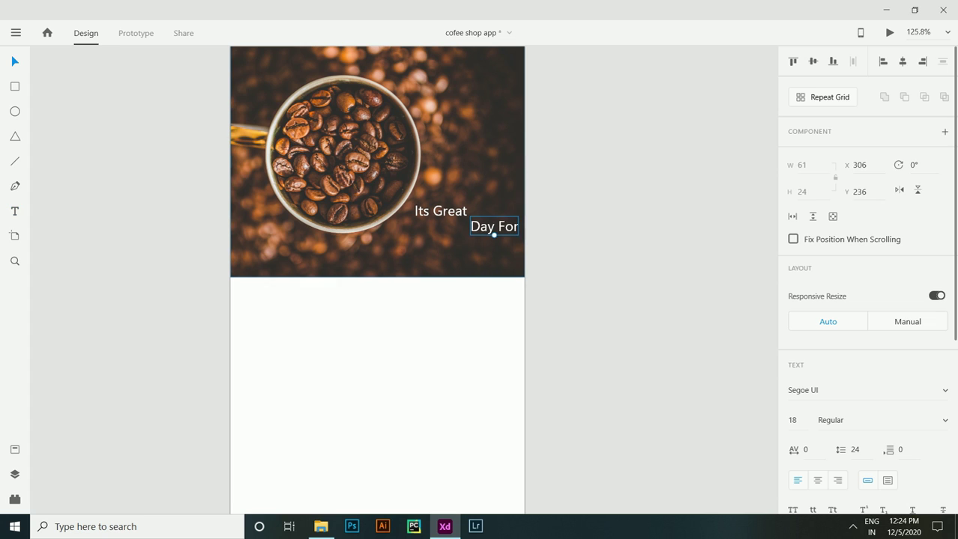
left_click_drag(492, 231, 491, 215)
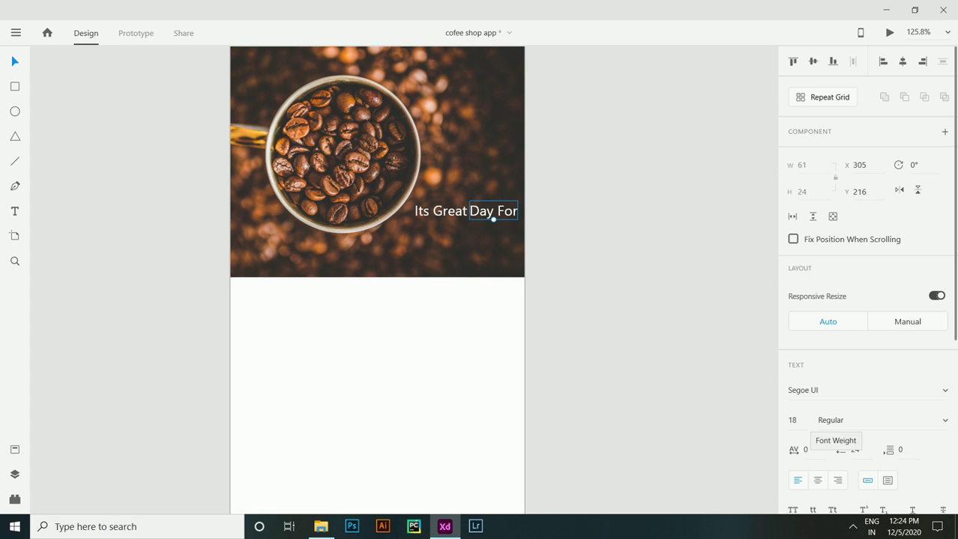
Make the "Day For" text bold.
key("ctrl+b")
left_click(831, 421)
key("Escape")
key("Escape")
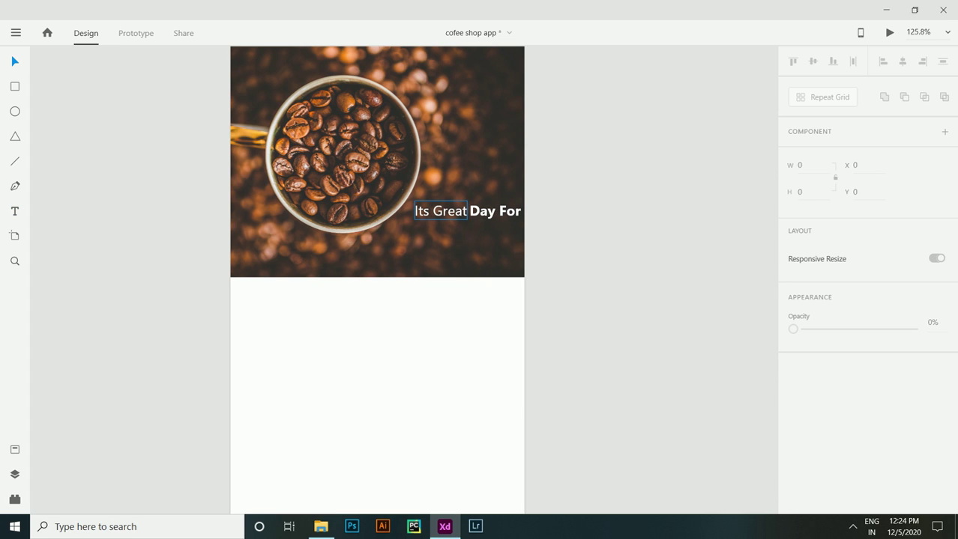
Move the "Its Great" and "Day For" texts together to about X 225, Y 221.
left_click(494, 210)
left_click(440, 211, "shift")
left_click_drag(440, 210, 433, 215)
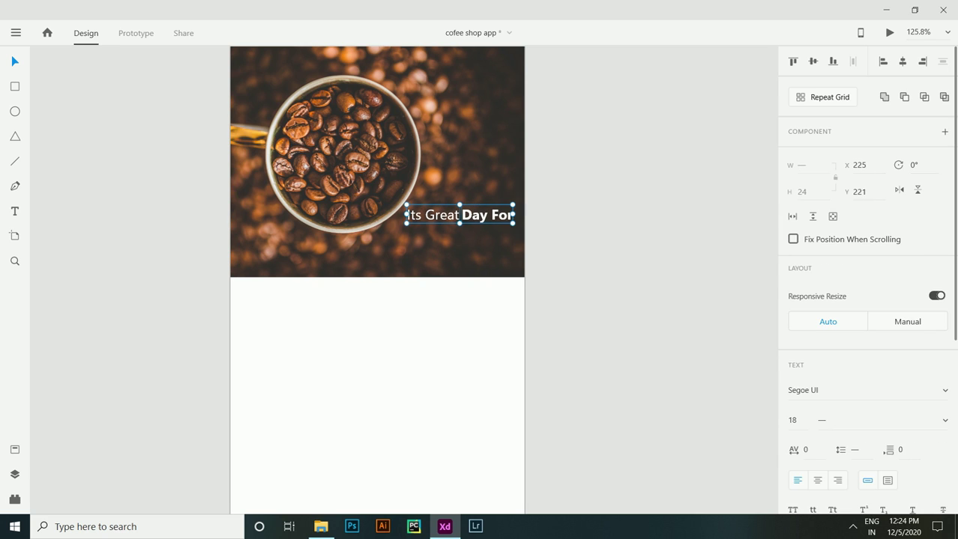
key("Escape")
Add the bold text "Coffee." directly below "Its Great", aligned to its left edge at X 225.
key("t")
left_click(408, 233)
type("C")
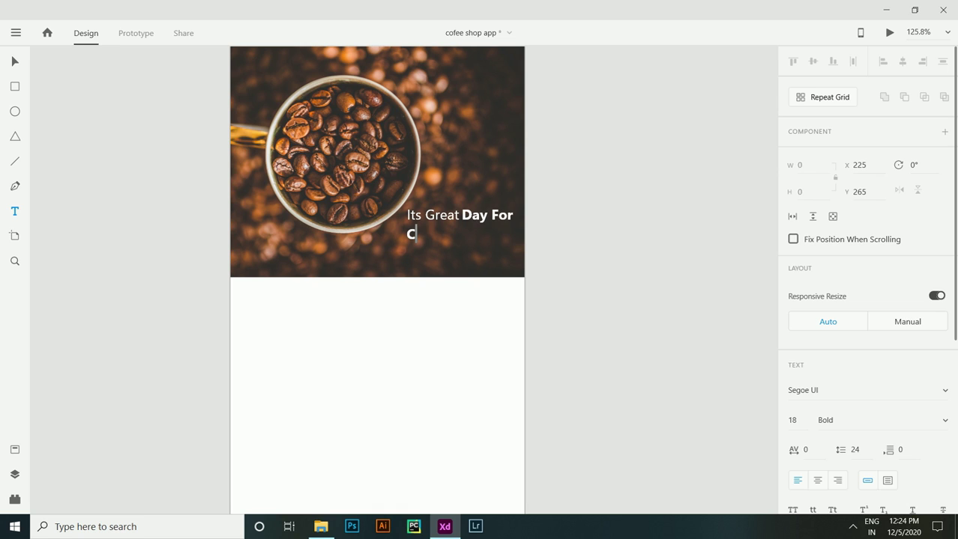
type("offee.")
key("Escape")
key("v")
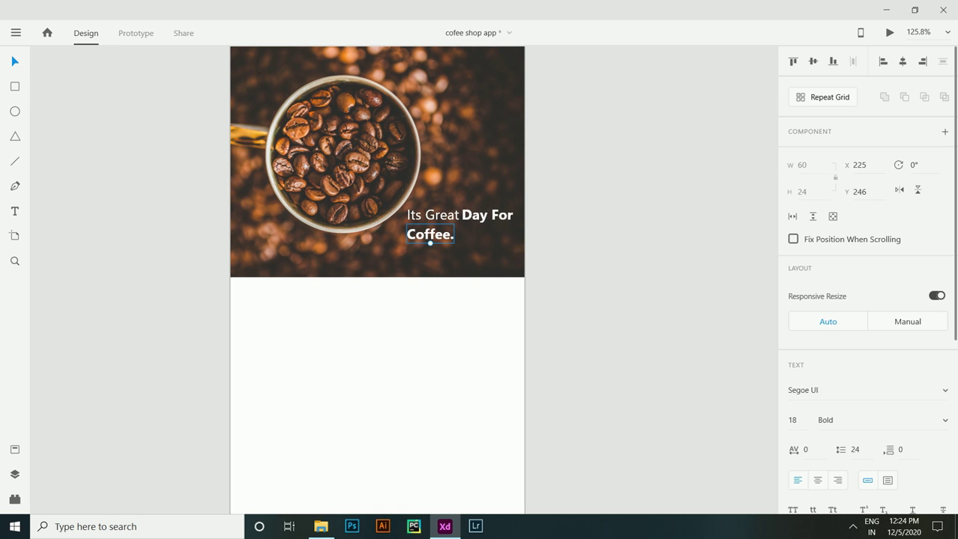
key("Escape")
scroll(480, 270, "down", 3)
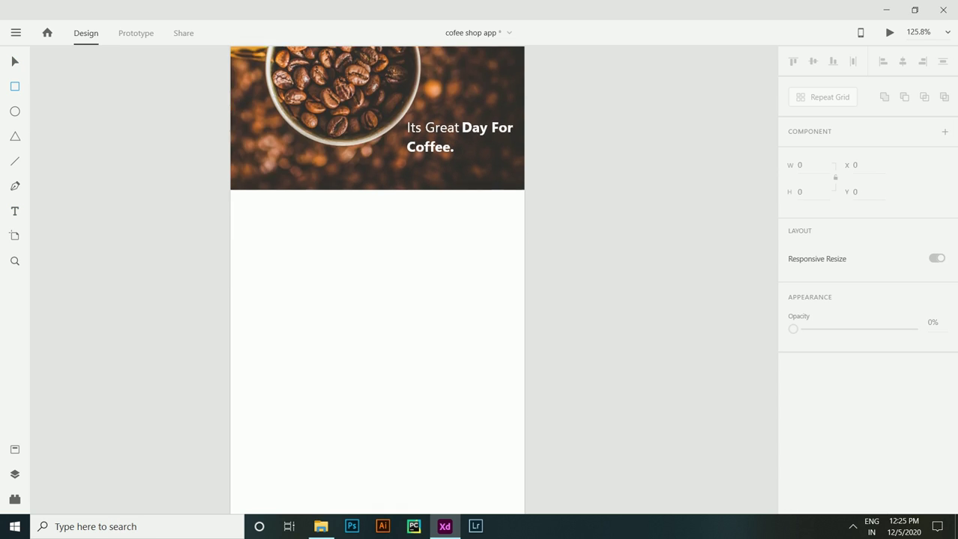
scroll(480, 270, "up", 5)
scroll(480, 270, "left", 3)
left_click_drag(39, 83, 357, 131)
key("Escape")
scroll(480, 269, "right", 1)
scroll(442, 281, "down", 2)
scroll(443, 281, "down", 3)
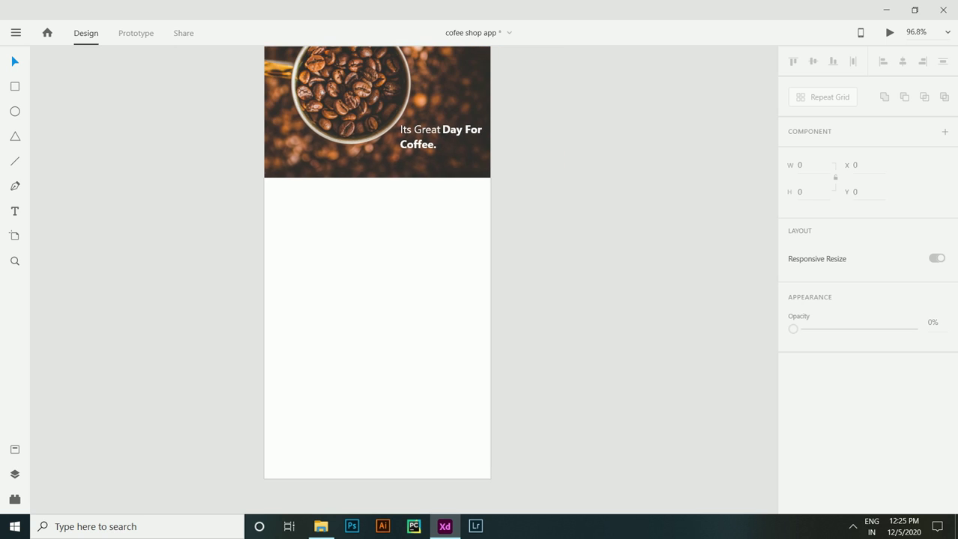
Draw a white, borderless rectangle about 515 high across the artboard's lower part, starting at about Y 297 over the photo.
mouse_move(246, 177)
left_mouse_down()
mouse_move(371, 502)
mouse_move(370, 470)
mouse_move(472, 479)
left_mouse_up()
scroll(862, 338, "down", 3)
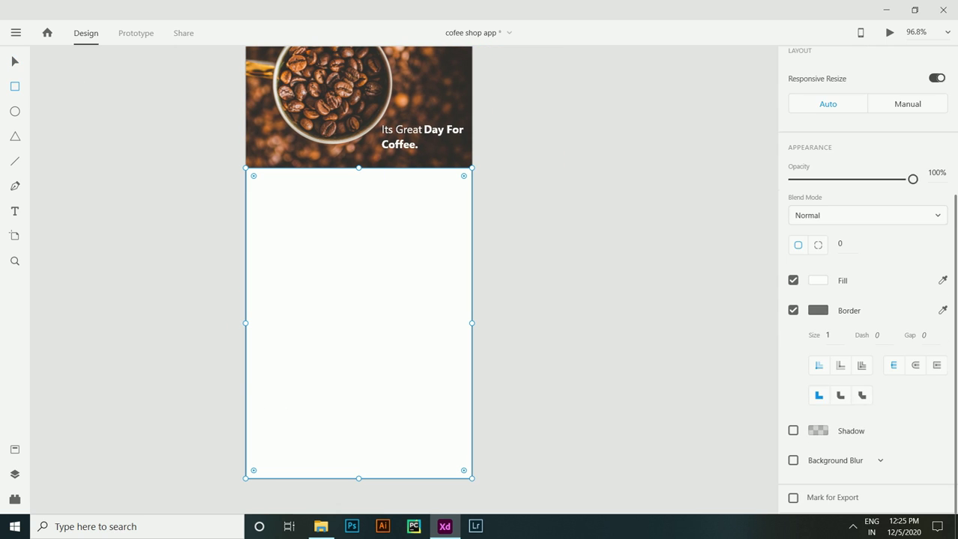
left_click(792, 310)
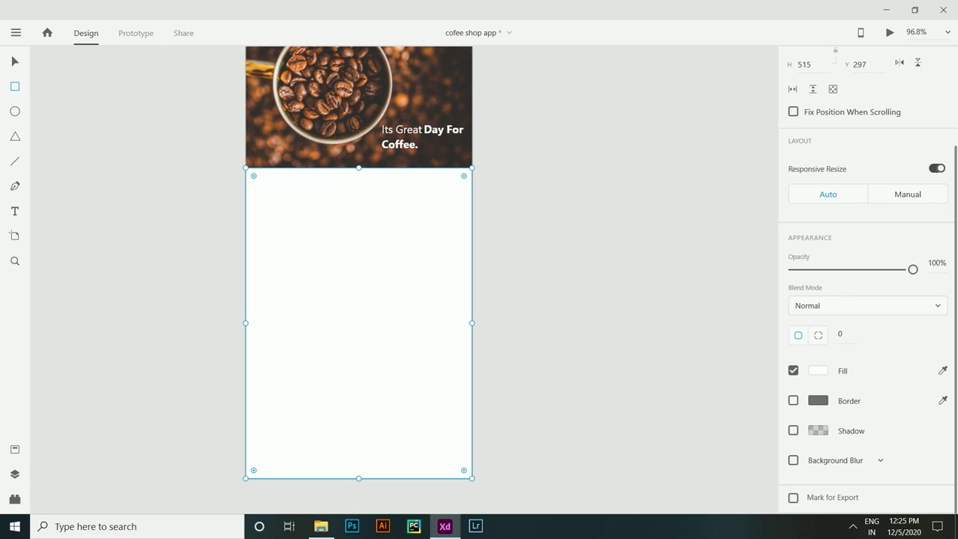
Round the white panel's two top corners to 25 and raise its top edge to a height of about 520.
left_click(817, 335)
type("25")
key("Tab")
type("25")
left_click_drag(358, 167, 358, 165)
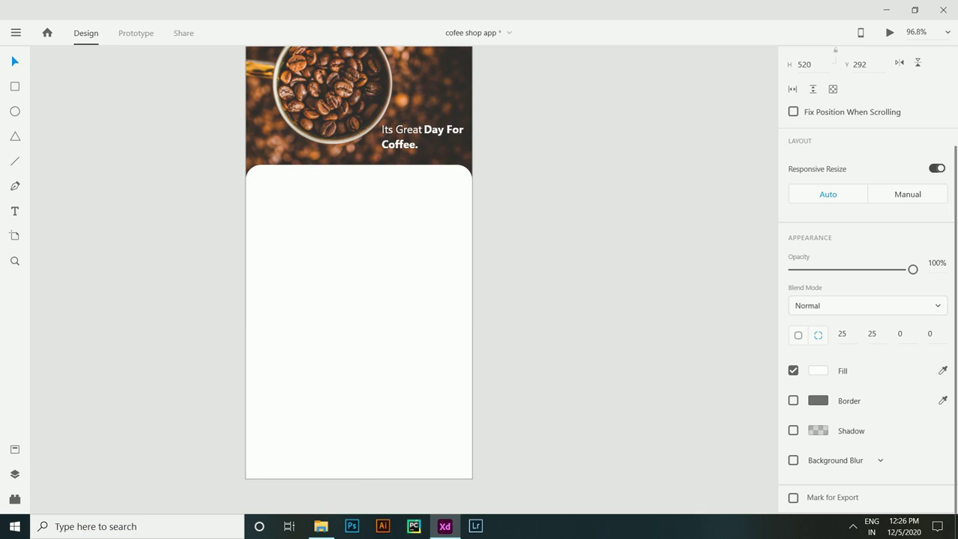
key("Escape")
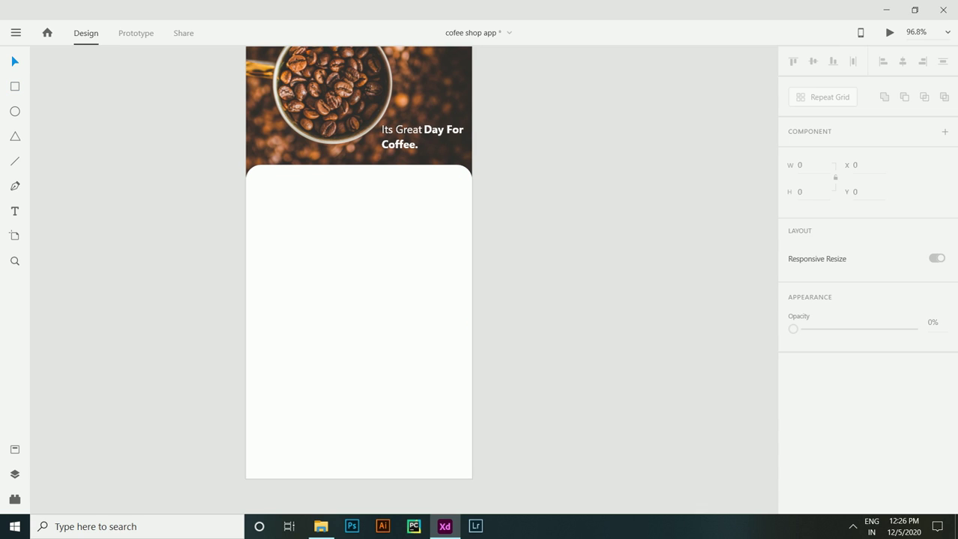
Add a bold black "Hot Coffee" label at size 20 near the white panel's upper-left corner, at about X 18, Y 314.
left_click(15, 211)
left_click(269, 186)
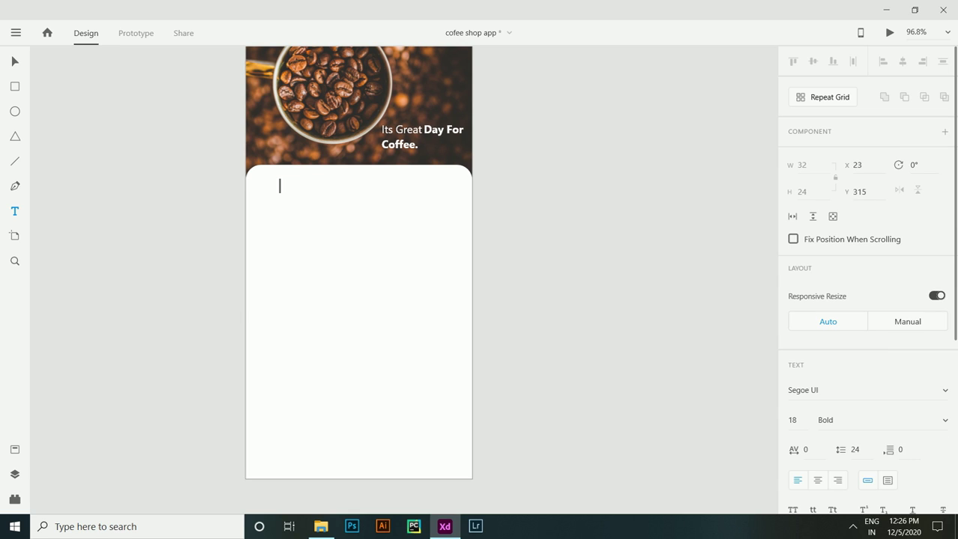
key("Escape")
scroll(867, 299, "down", 4)
left_click(818, 386)
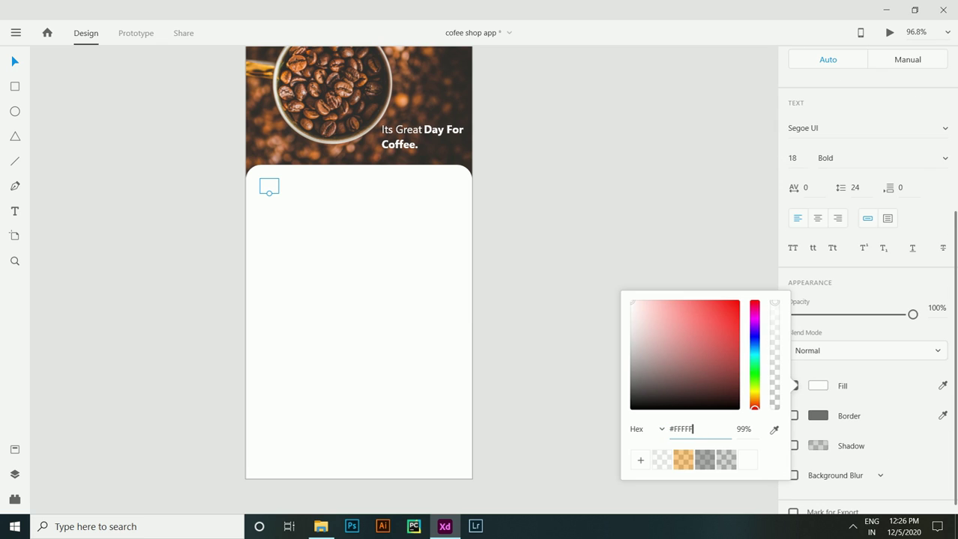
key("Return")
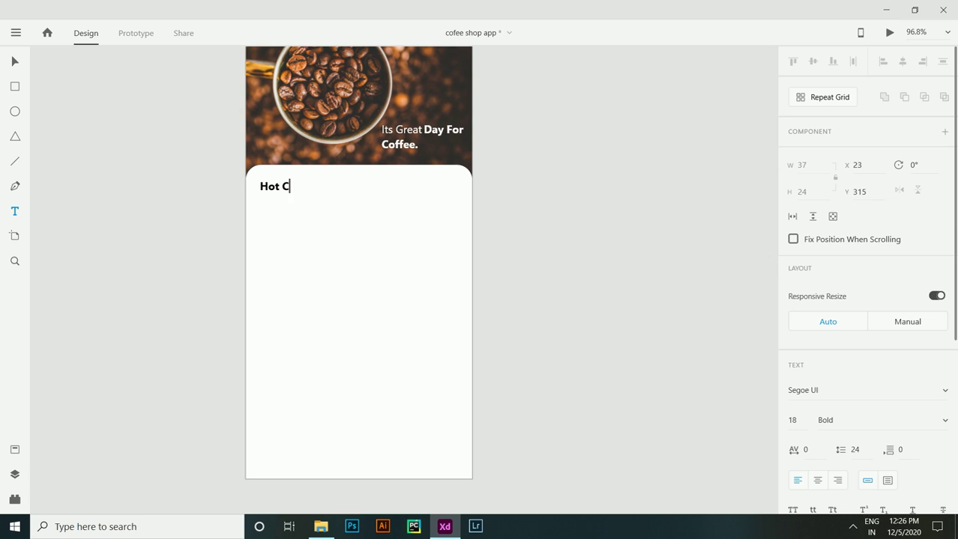
key("Escape")
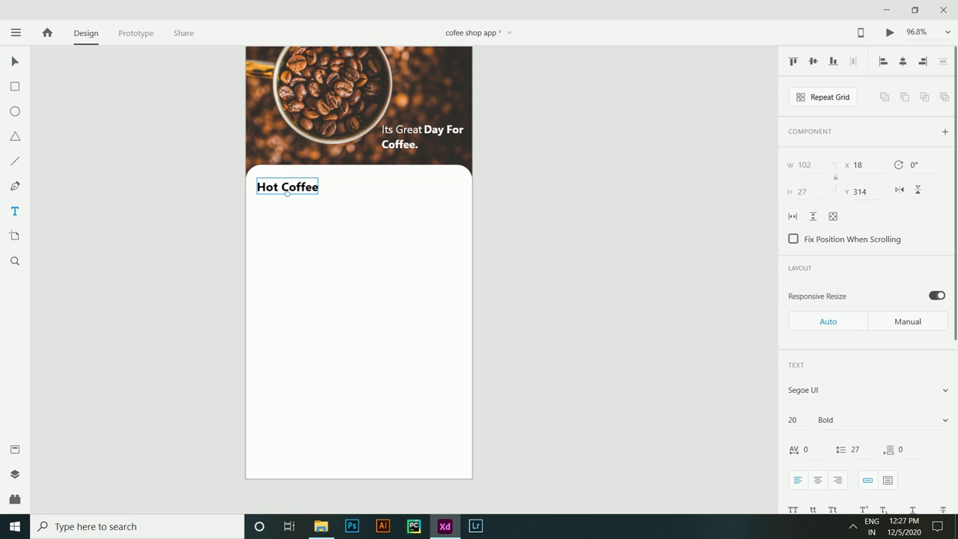
Add a "Cold Coffee" and "Others" text beside "Hot Coffee" and align it with that label at about X 155, Y 314.
left_click(343, 186)
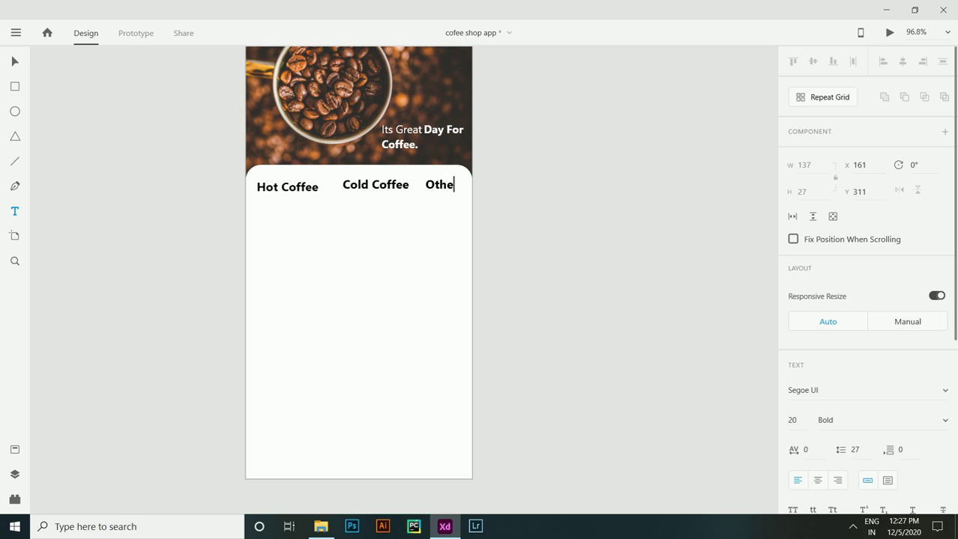
key("v")
left_click_drag(375, 185, 371, 187)
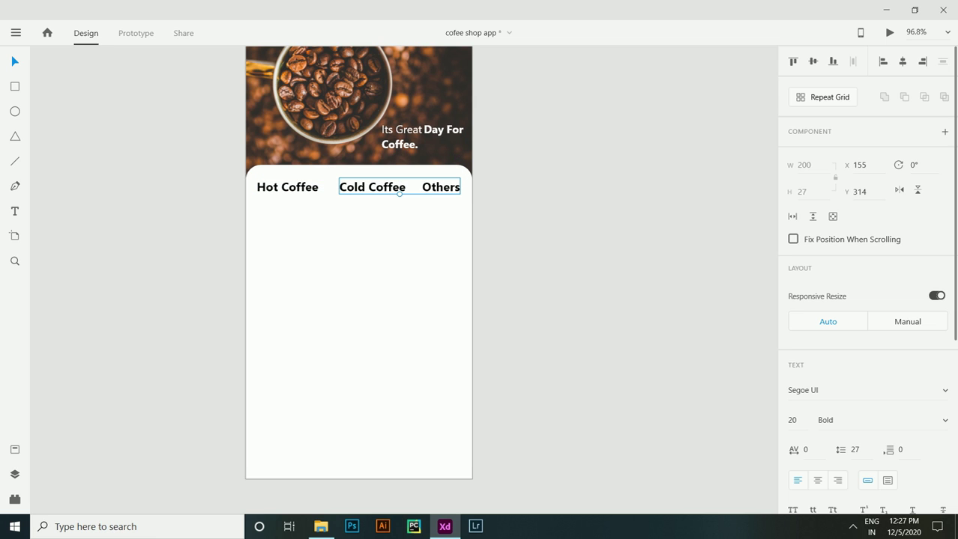
Set the font weight of the "Cold Coffee" and "Others" text to Semibold.
left_click(880, 420)
left_click(862, 401)
scroll(861, 337, "down", 5)
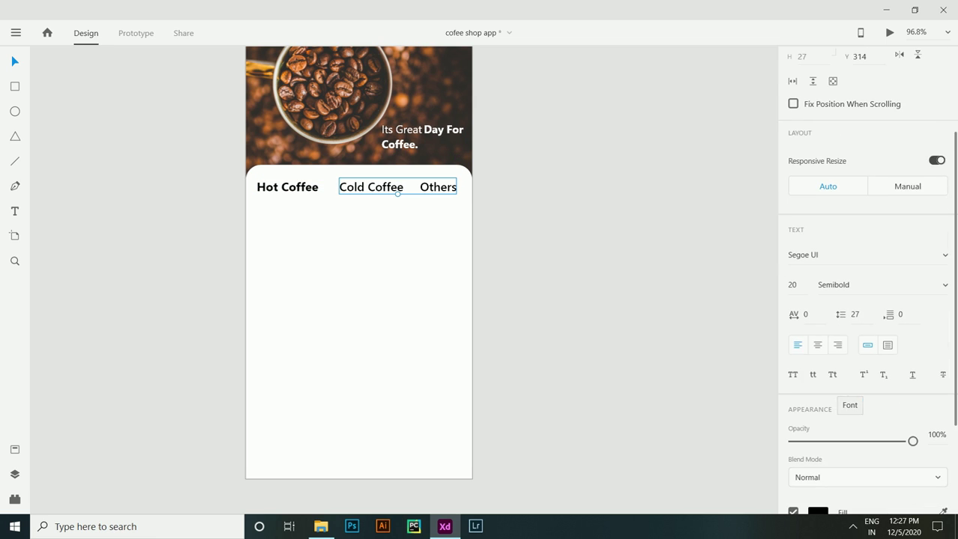
Set the fill of the "Cold Coffee" and "Others" text to grey #707070 at 59% opacity.
left_click(818, 371)
left_click(704, 445)
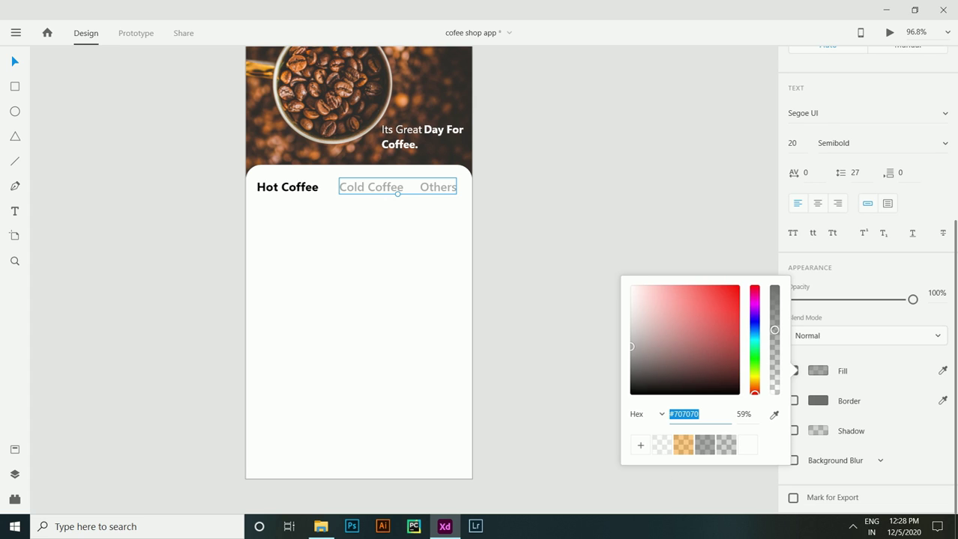
key("Escape")
key("Escape")
Draw a pill-shaped search bar below the category labels, about 331 by 44, with corner radius about 26.
left_click(14, 86)
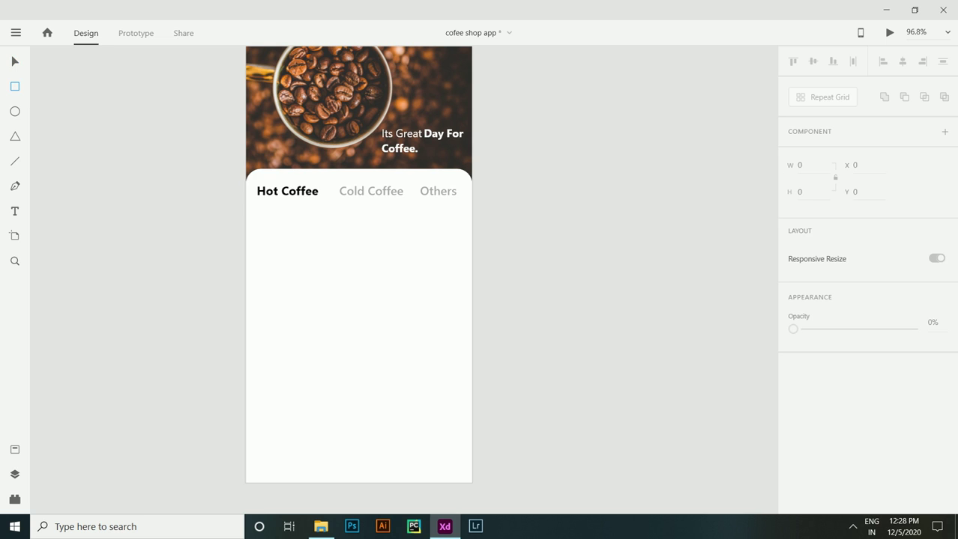
mouse_move(256, 210)
left_mouse_down()
mouse_move(346, 236)
mouse_move(457, 241)
mouse_move(441, 226)
left_mouse_up()
left_click_drag(356, 241, 354, 225)
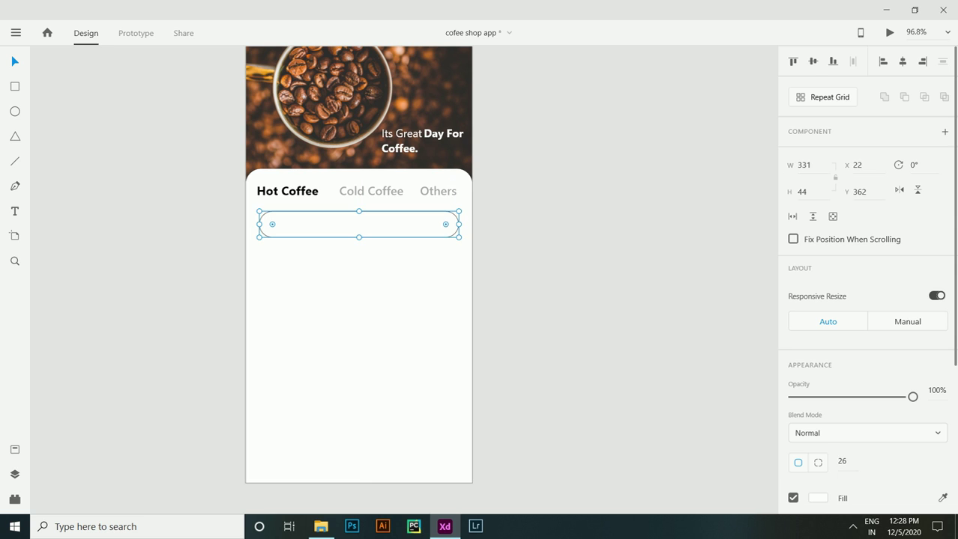
key("Escape")
Set the search bar's border size to 2 and give the border a light grey color.
left_click(358, 224)
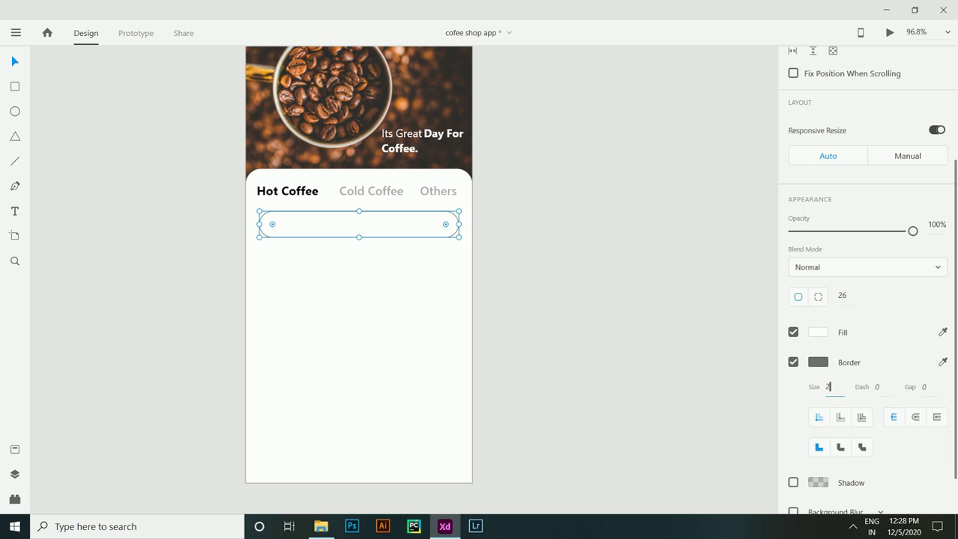
left_click(817, 362)
left_click(744, 404)
type("0")
key("Escape")
key("Escape")
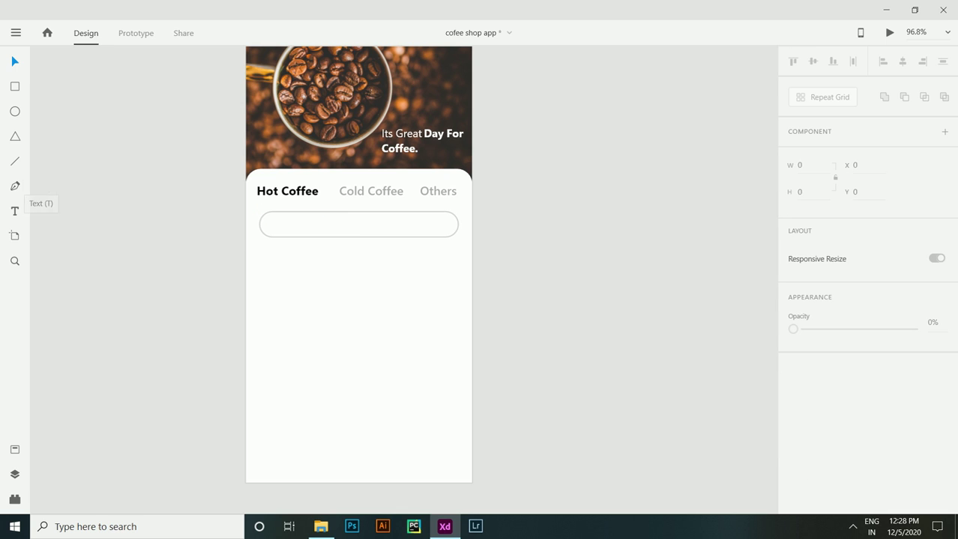
Place a grey search icon inside the left end of the search bar.
scroll(358, 224, "up", 2)
key("ctrl+v")
key("Escape")
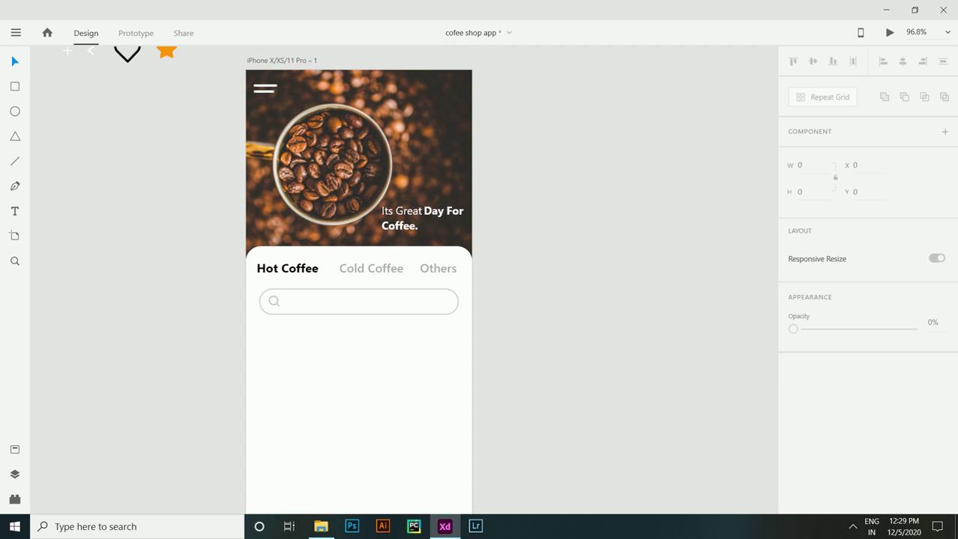
Add light grey "search your coffee" text at size 19 beside the search icon, at about X 67, Y 369.
left_click(286, 300)
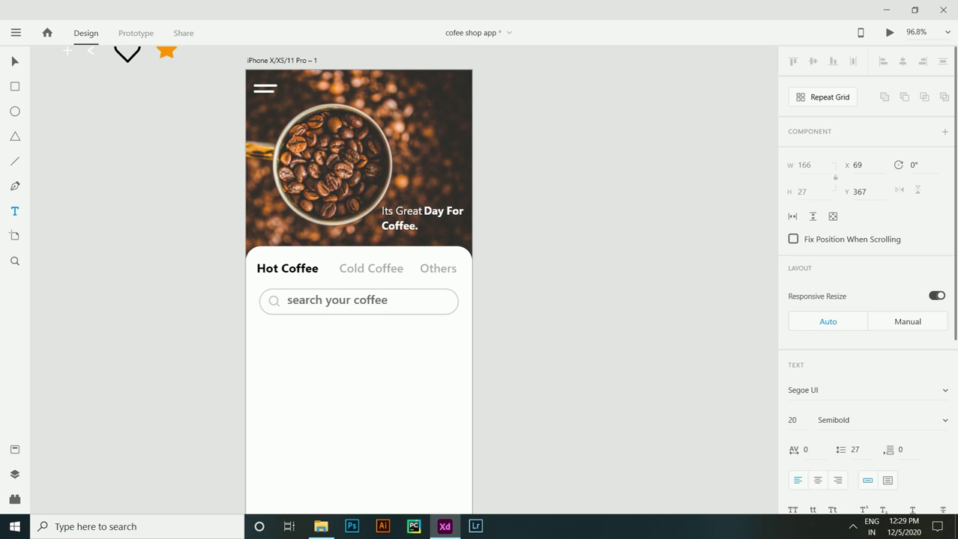
key("Escape")
key("Return")
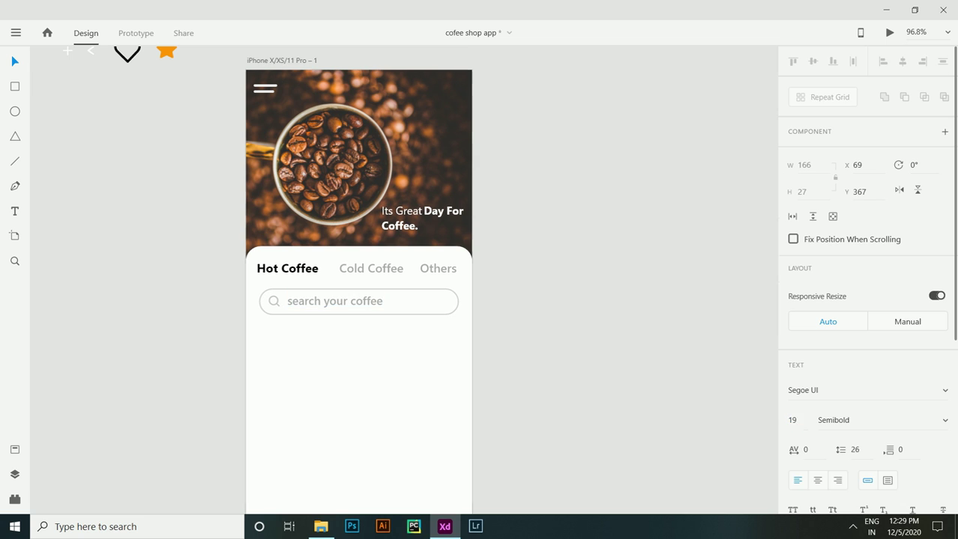
key("Escape")
left_click(338, 300)
left_click_drag(338, 300, 336, 297)
scroll(345, 299, "up", 3)
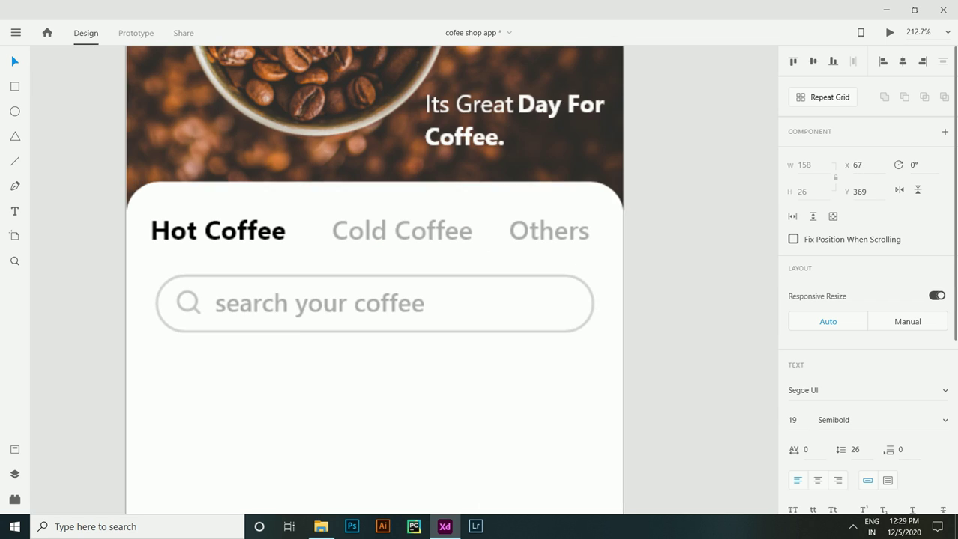
Draw a rounded rectangle below the search bar, about 98 by 89 at X 22, Y 443, with corner radius about 14.
scroll(391, 269, "down", 2)
left_click(390, 337)
scroll(403, 300, "down", 3)
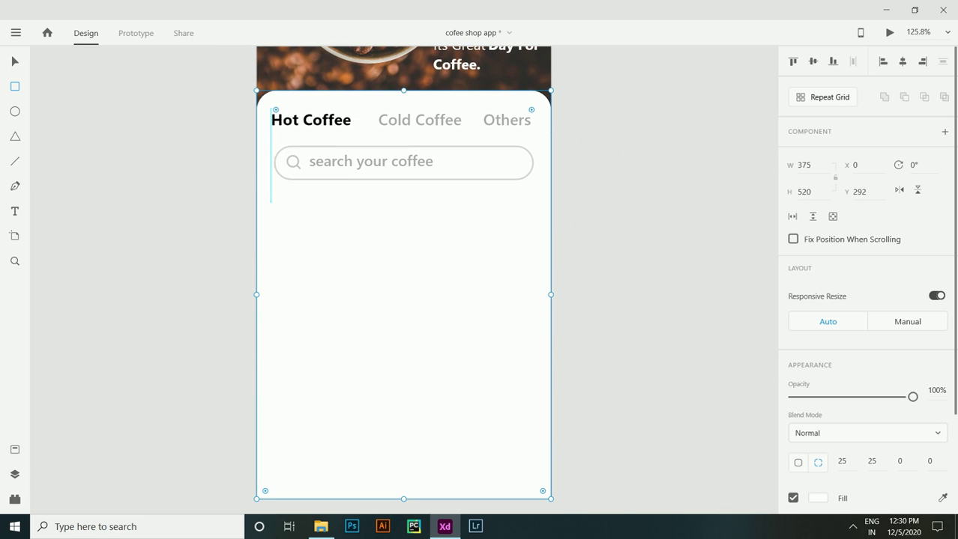
mouse_move(274, 210)
left_mouse_down()
mouse_move(327, 271)
mouse_move(350, 272)
left_mouse_up()
left_click_drag(344, 215, 339, 220)
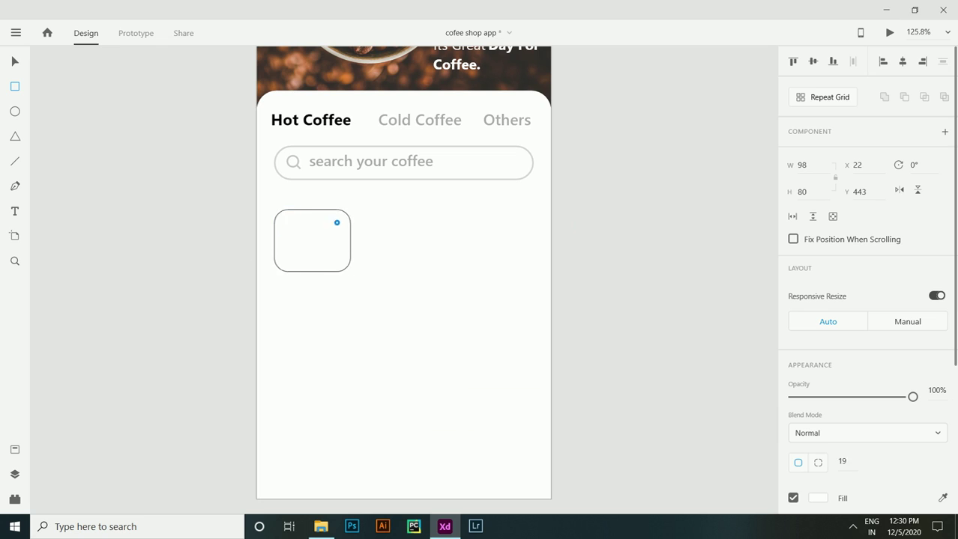
left_click_drag(312, 271, 311, 279)
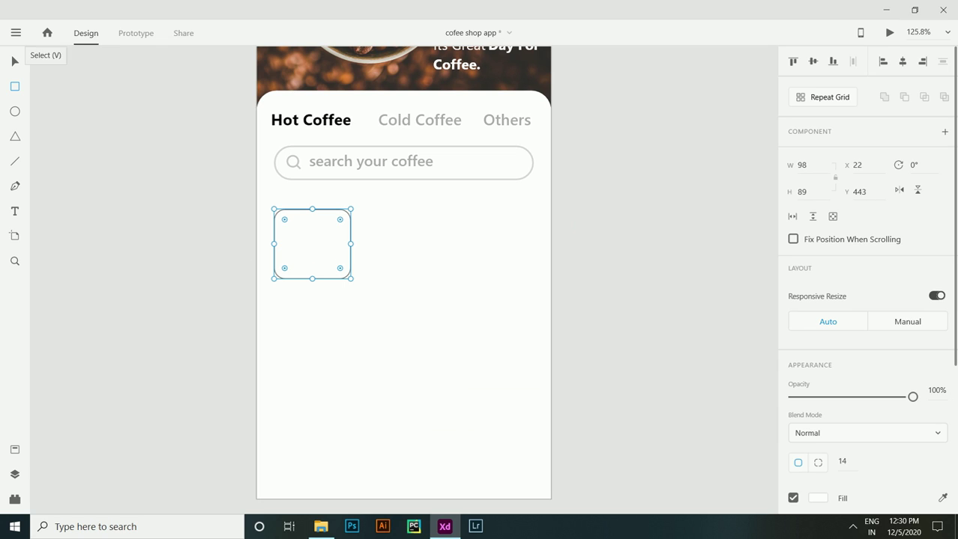
Place two copies of the rounded rectangle beneath it, evenly spaced down the panel.
left_click(15, 61)
left_click_drag(312, 243, 308, 439)
Shift the three category labels and the lowest rectangle slightly right to line up with the other rectangles' left edge.
left_click(310, 120)
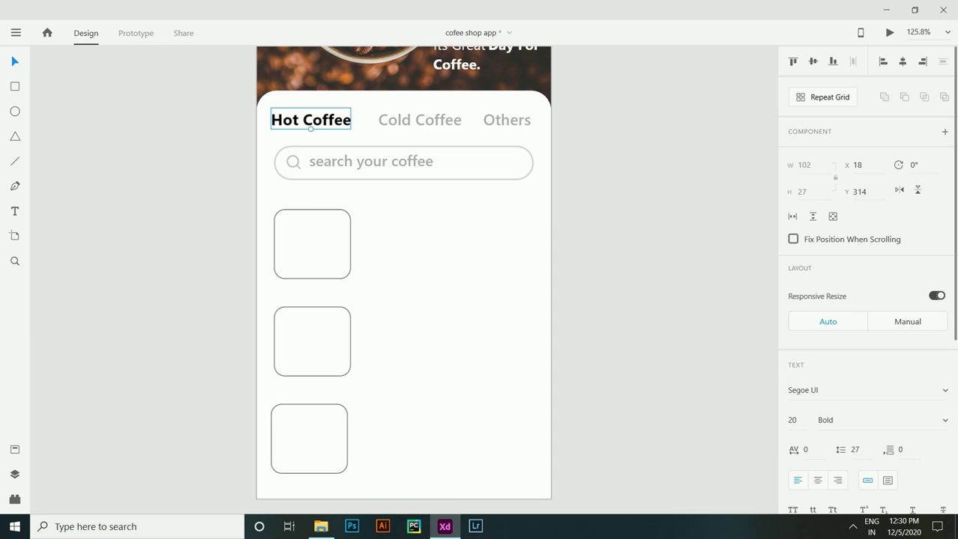
left_click(420, 120, "shift")
left_click(507, 120, "shift")
left_click_drag(420, 120, 422, 120)
left_click_drag(309, 438, 312, 438)
key("Escape")
scroll(402, 275, "down", 1)
left_click(311, 224)
scroll(867, 278, "down", 3)
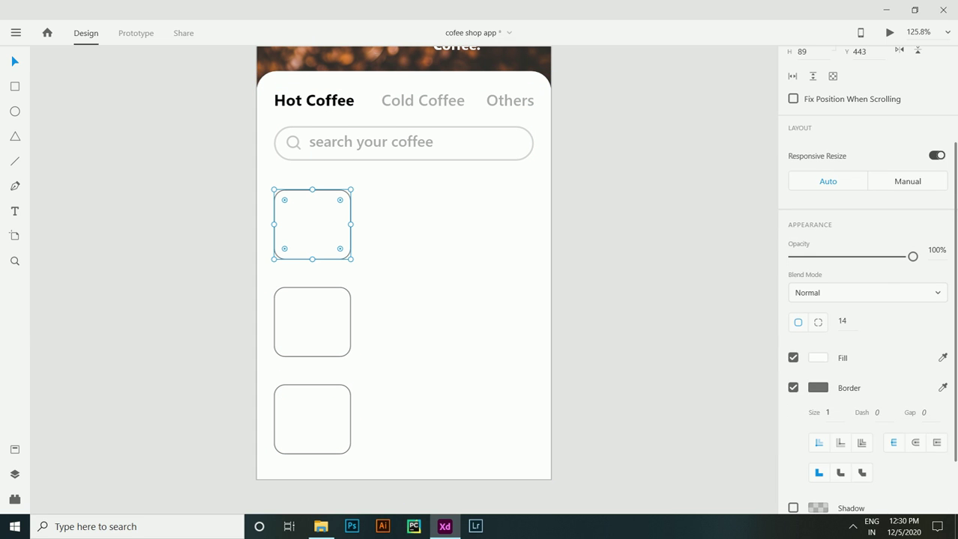
left_click(793, 388)
scroll(867, 277, "down", 2)
left_click(792, 327)
Fill the lowest rectangle with the latte-in-black-cup photo and the uppermost one with the white-cup coffee photo from the Downloads folder.
mouse_move(320, 526)
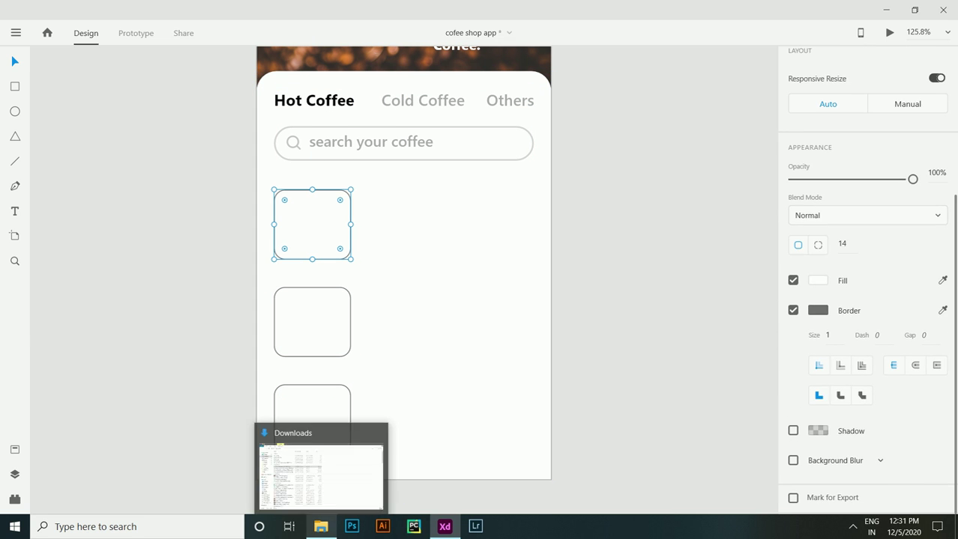
left_click(321, 468)
left_click_drag(193, 195, 311, 409)
double_click(312, 420)
left_click(420, 420)
left_click(321, 526)
left_click_drag(194, 210, 312, 224)
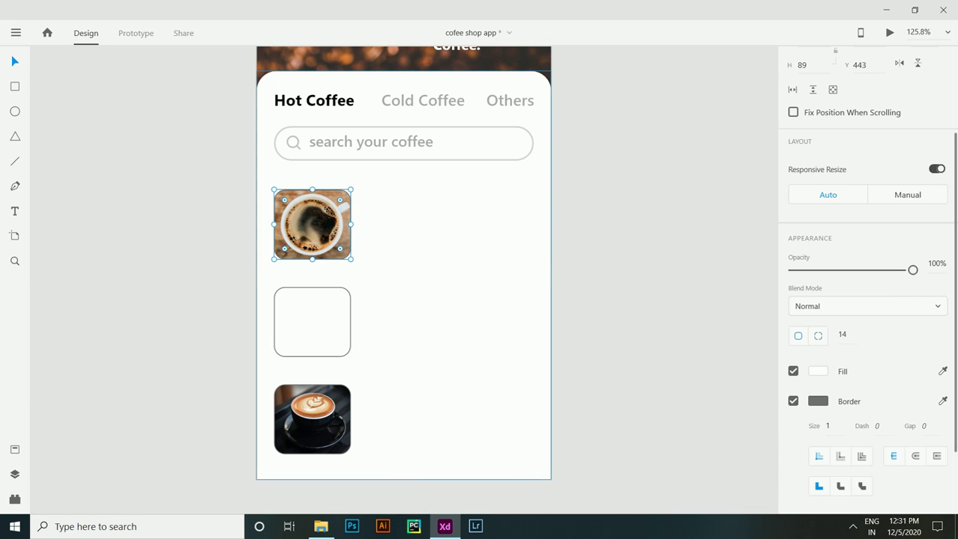
Fill the middle rectangle with the top-view latte art photo from the Downloads folder.
left_click(323, 464)
left_click(321, 527)
left_click(191, 222)
left_click_drag(191, 222, 312, 322)
left_click(419, 420)
Add an "Americano" text to the right of the uppermost coffee photo, at about Y 454.
scroll(403, 285, "up", 1)
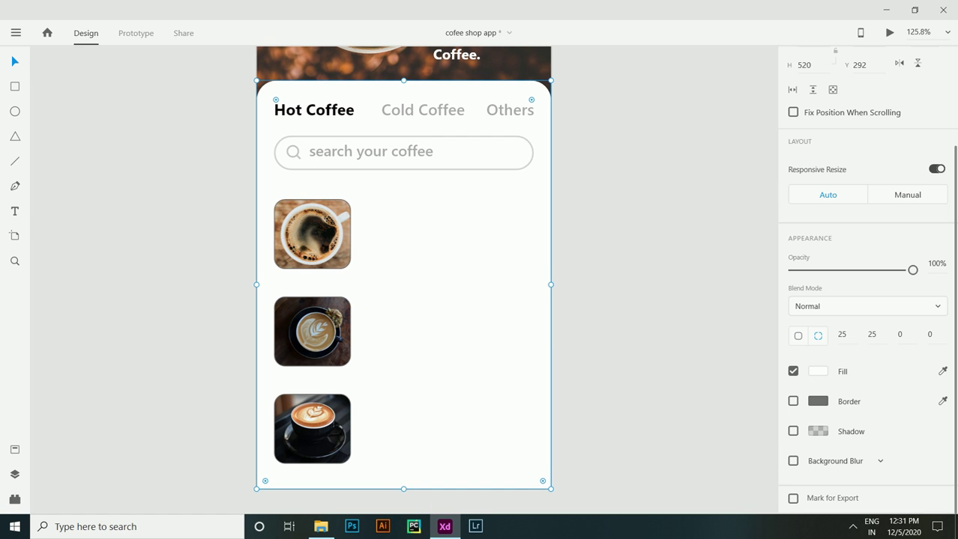
key("t")
left_click(369, 217)
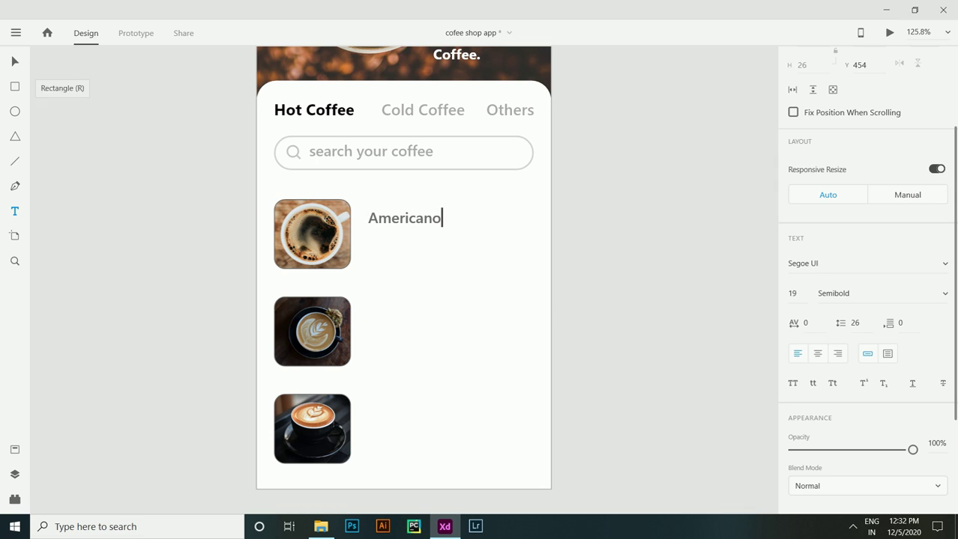
left_click(15, 61)
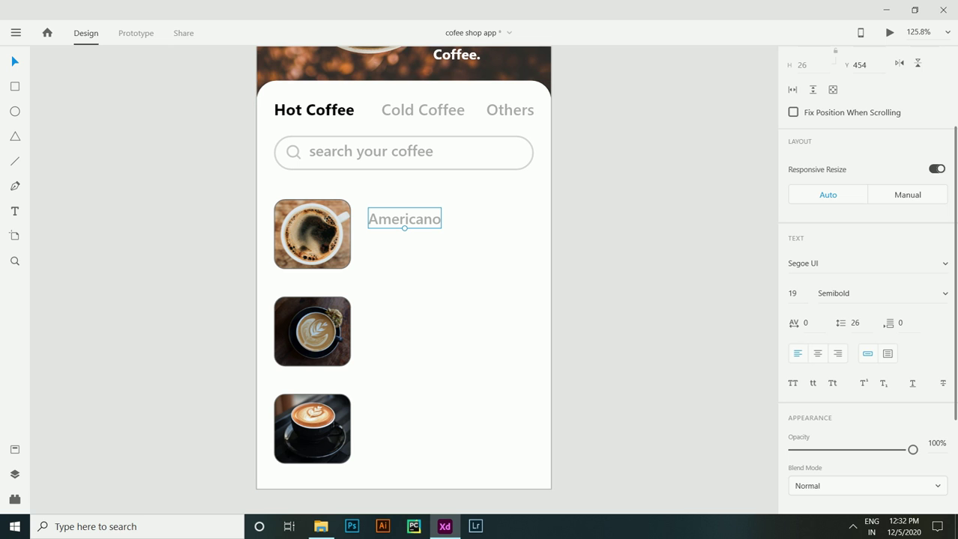
Set the "Americano" text to the Dubai font, size 30, Bold.
left_click(937, 263)
scroll(861, 267, "up", 5)
scroll(861, 225, "up", 5)
left_click(816, 216)
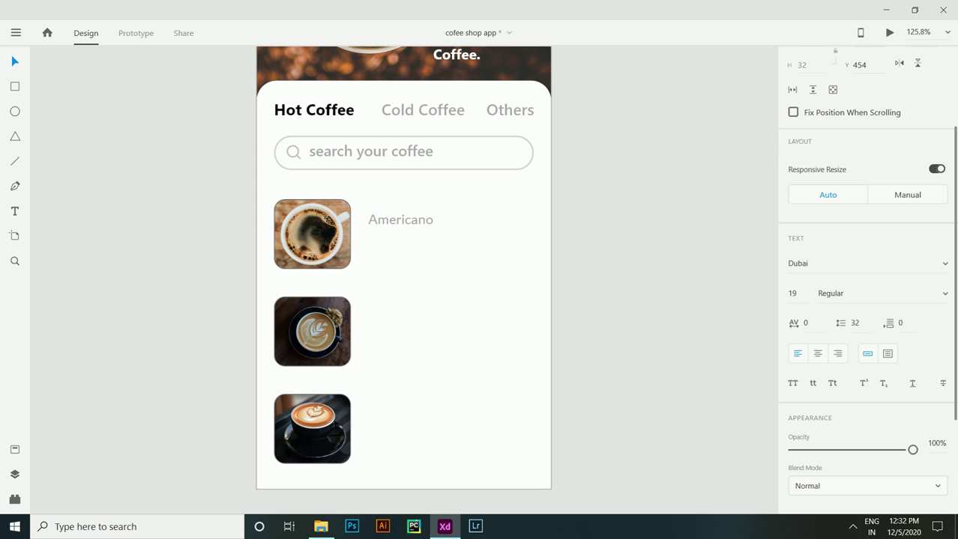
left_click(796, 293)
type("19")
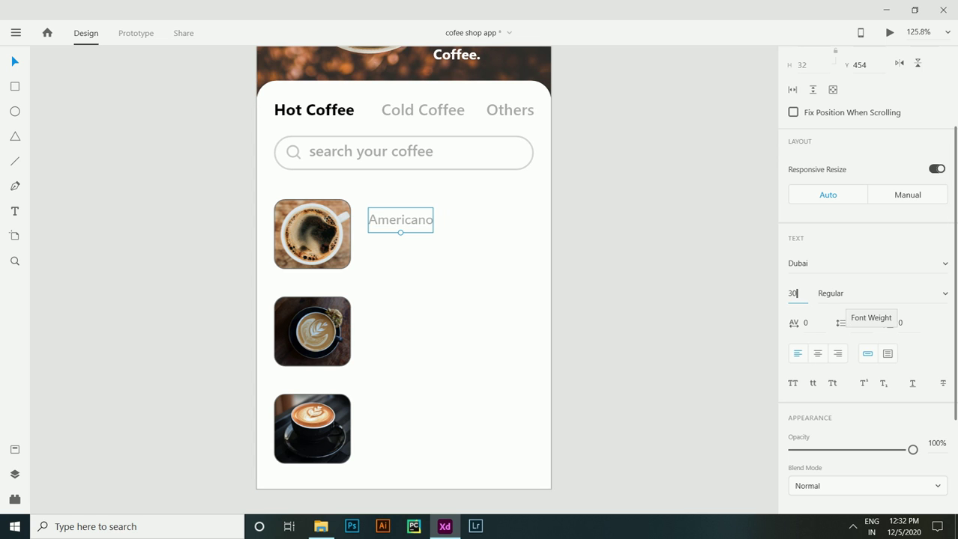
left_click(862, 293)
left_click(832, 341)
left_click(465, 337)
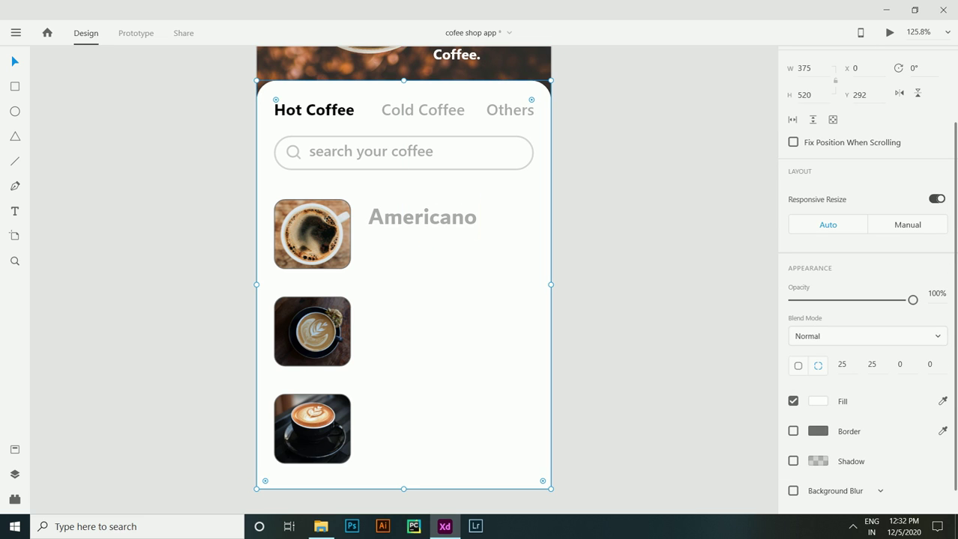
Change the "Americano" text's fill to black #000000 at 100% opacity.
left_click(422, 217)
scroll(862, 300, "down", 3)
left_click(818, 371)
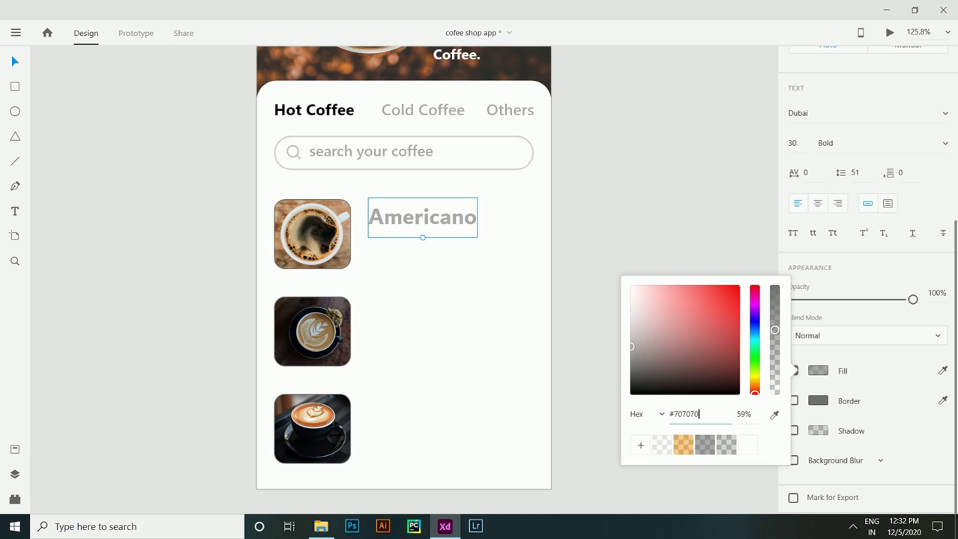
key("Return")
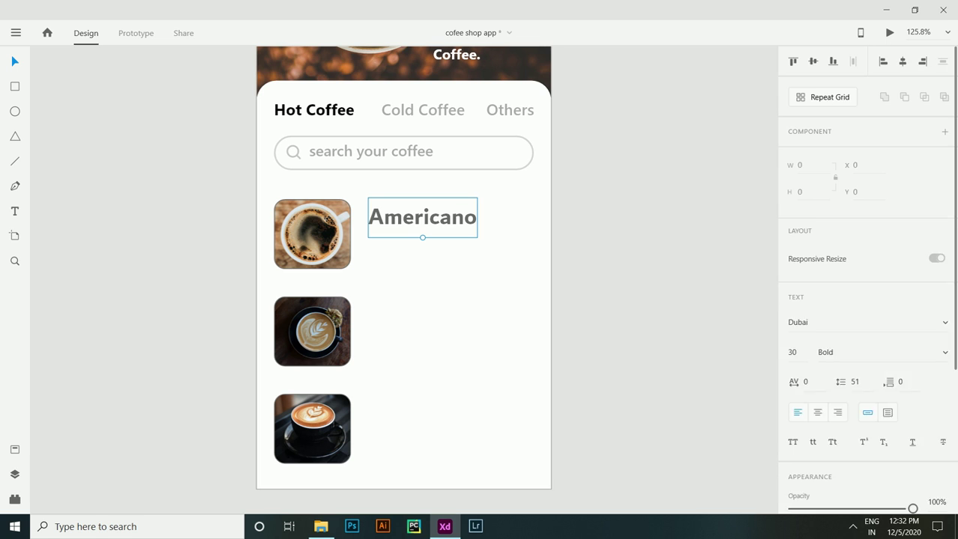
scroll(861, 300, "down", 3)
left_click(817, 371)
left_click(774, 289)
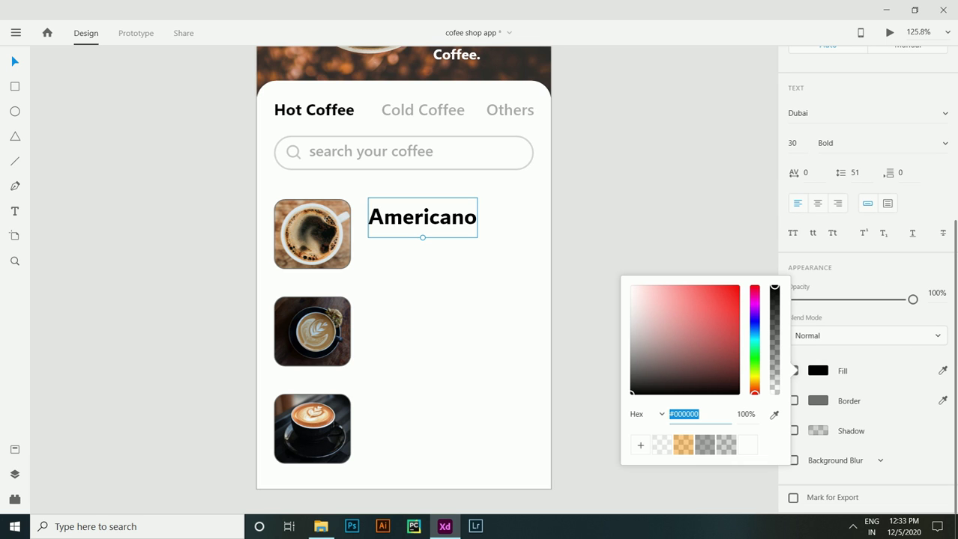
left_click(450, 337)
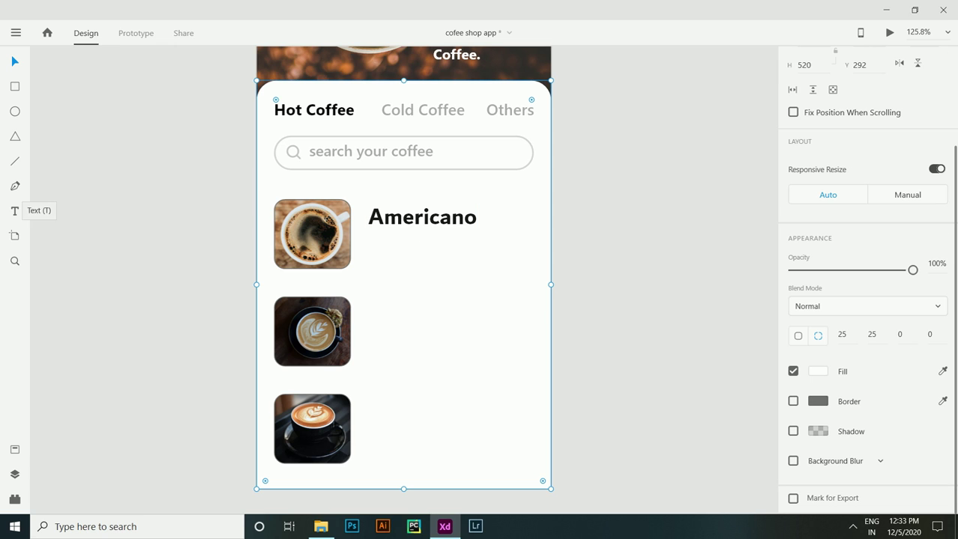
Add an "Eapresso" text directly below the "Americano" title.
left_click(14, 211)
left_click(369, 235)
type("e")
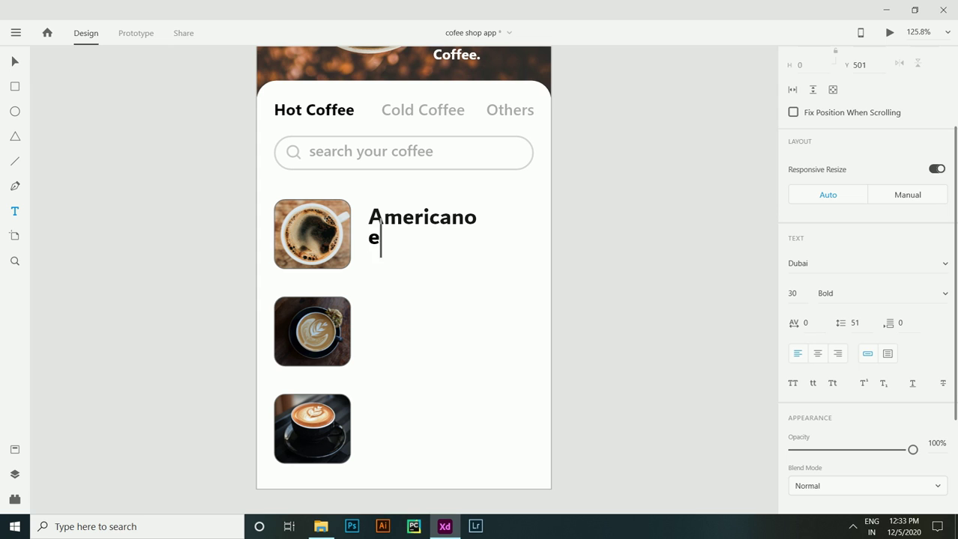
key("BackSpace")
type("Eapresso")
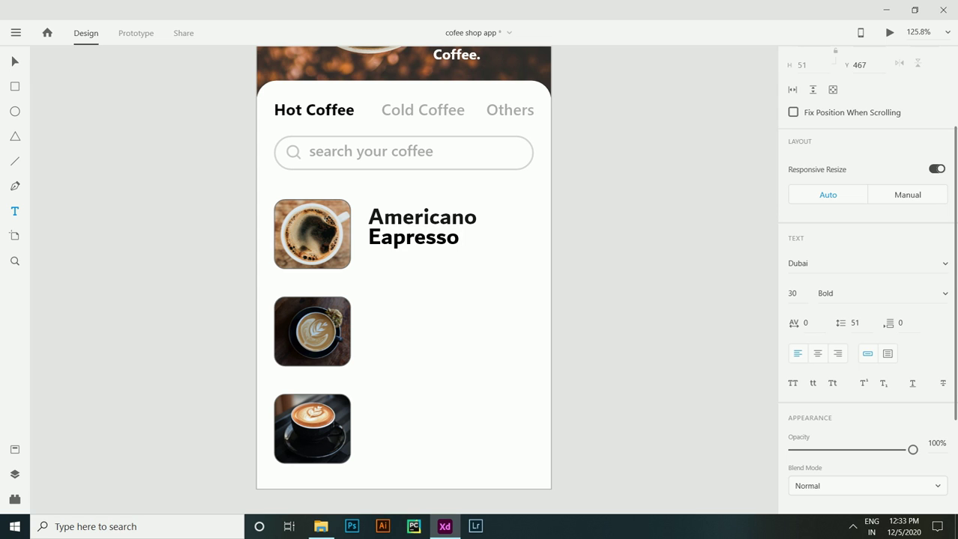
key("Escape")
Set the "Eapresso" text to the Nirmala UI font, size 15, Regular.
scroll(861, 299, "down", 1)
left_click(941, 244)
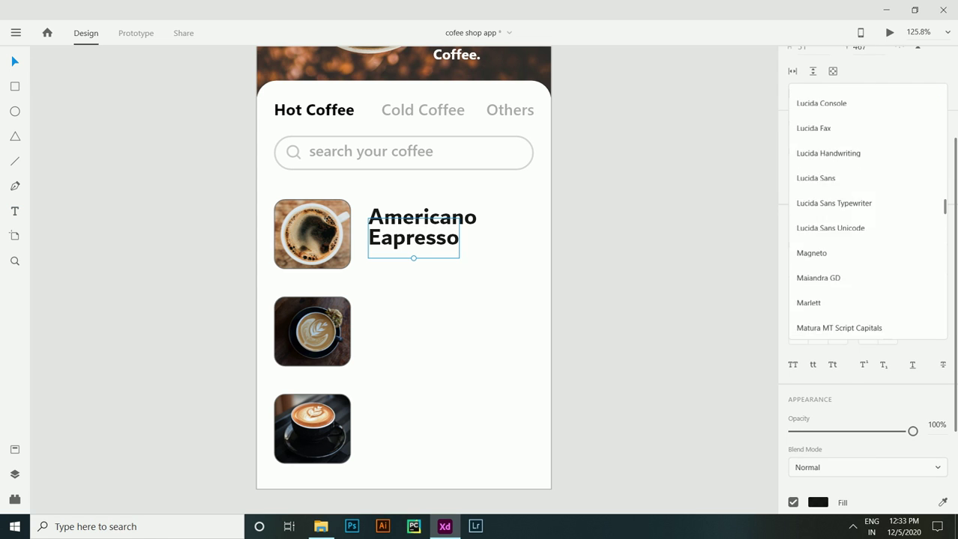
scroll(867, 212, "down", 10)
left_click(813, 326)
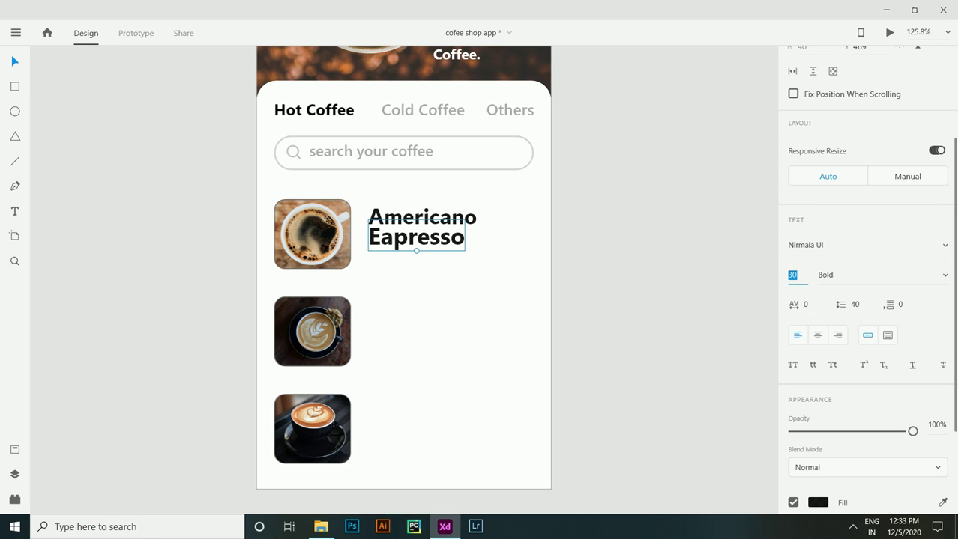
left_click(881, 275)
left_click(831, 248)
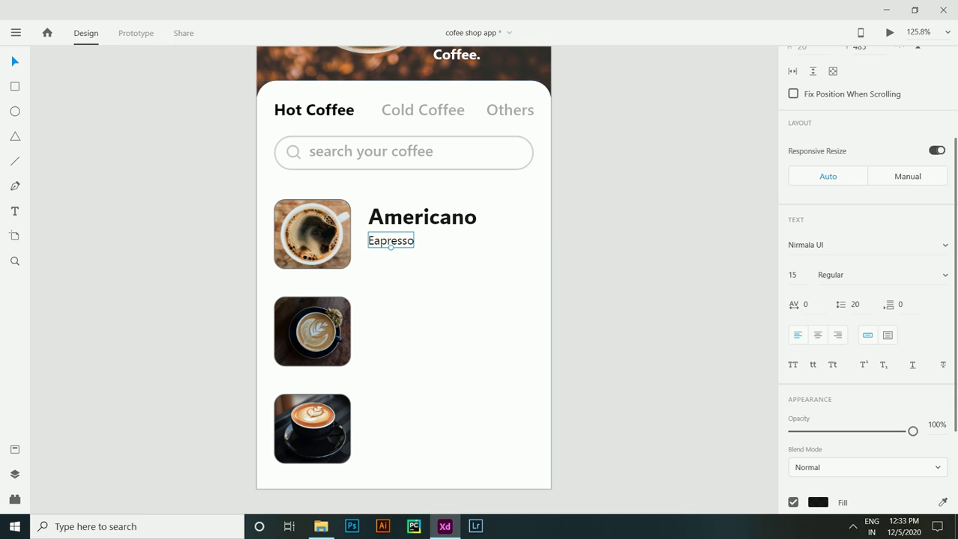
Change the "Eapresso" text to "Espresso with hot water" and move it slightly up beneath "Americano", to about Y 482.
left_click(15, 211)
key("Return")
key("Right")
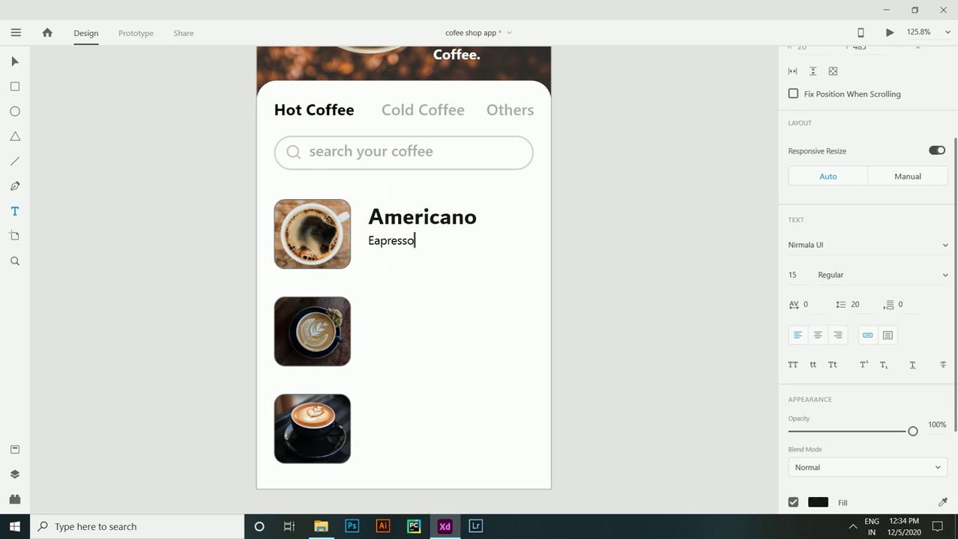
type("with hot water")
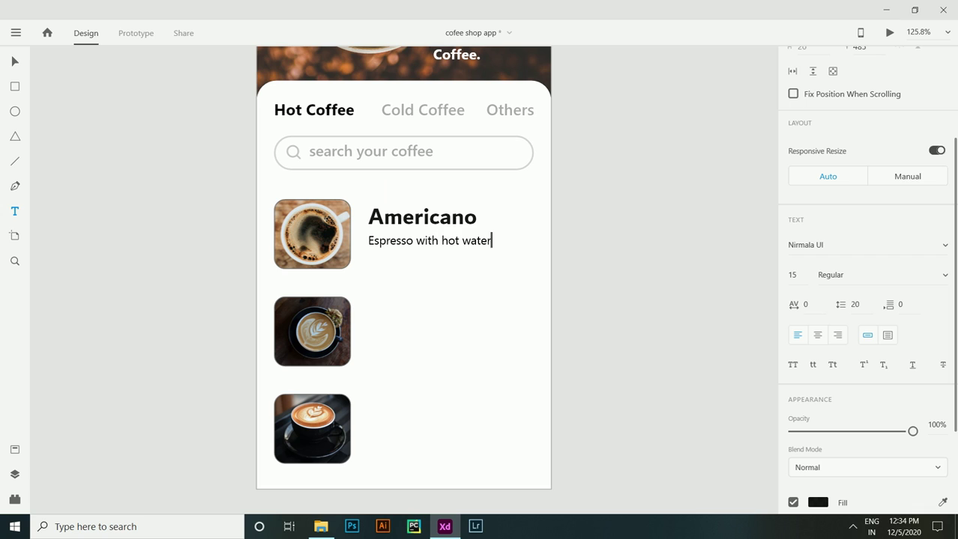
key("Escape")
key("Escape")
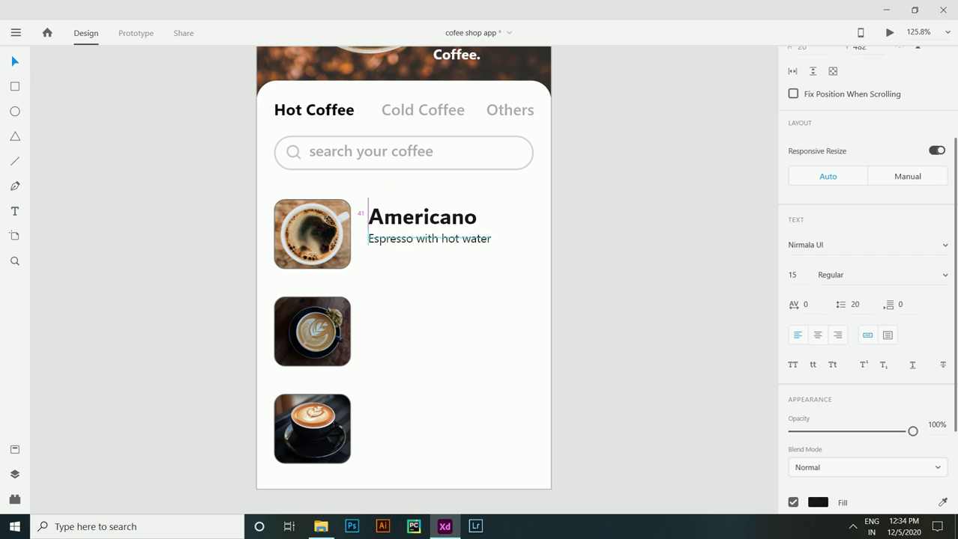
Set the fill of the "Espresso with hot water" text to grey #707070 at 30% opacity.
left_click(429, 238)
scroll(862, 375, "down", 1)
left_click(818, 503)
type("707070")
key("Return")
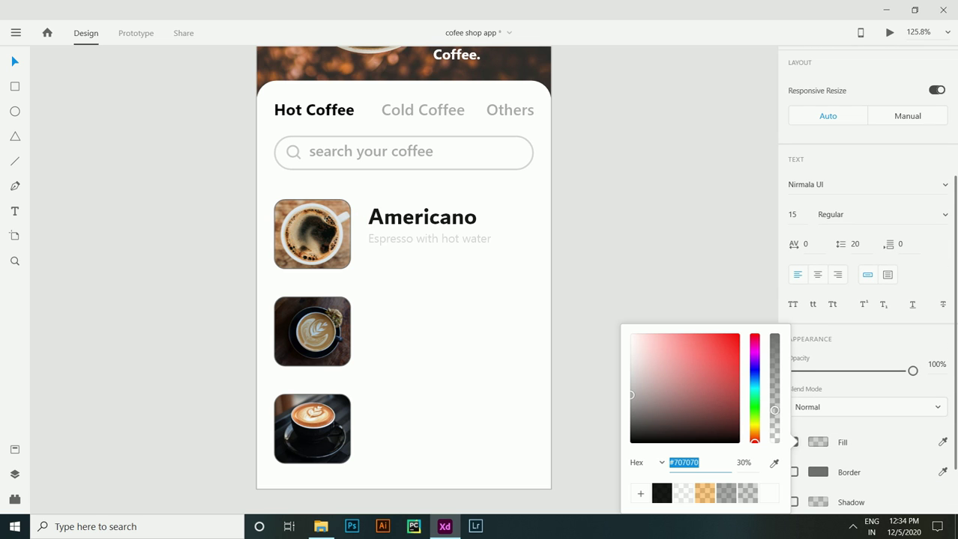
Add a "$ 15.00" price text directly below the "Espresso with hot water" description.
left_click(450, 338)
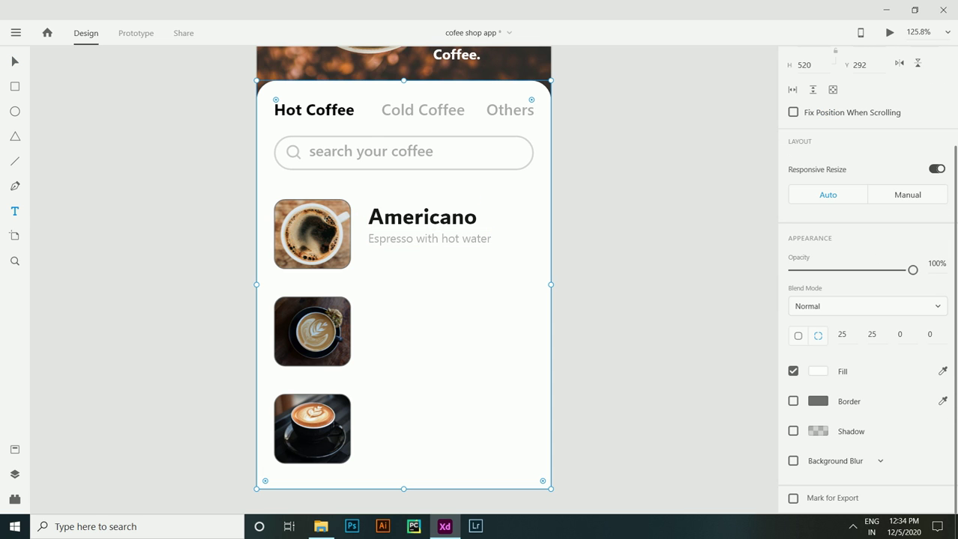
left_click(368, 260)
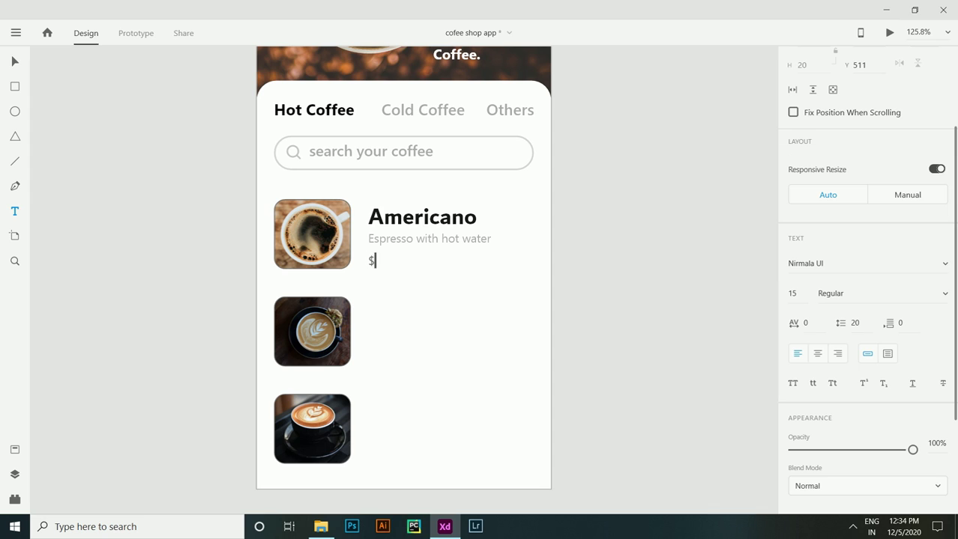
key("Escape")
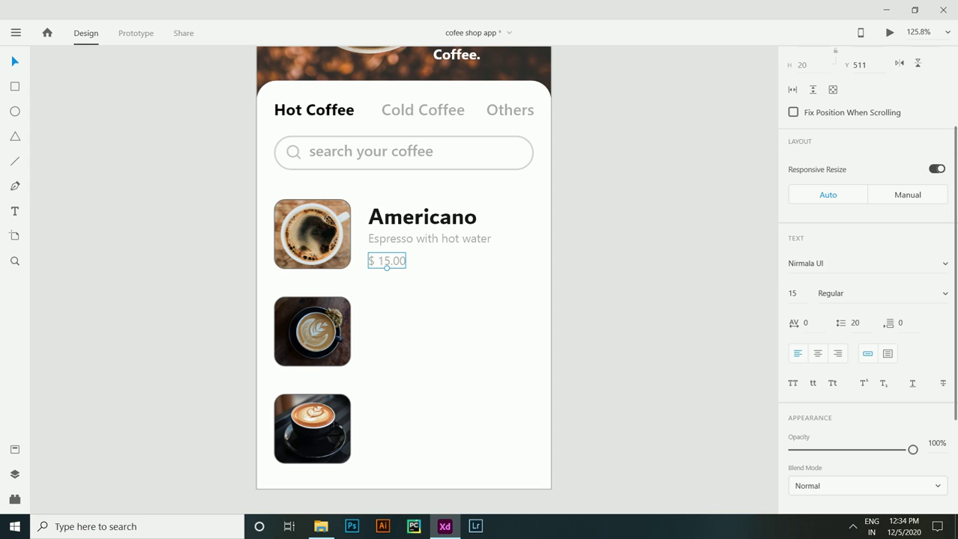
Set the "$ 15.00" text to size 22, Bold, with a #000000 fill at 90% opacity.
left_click(792, 293)
type("22")
left_click(861, 293)
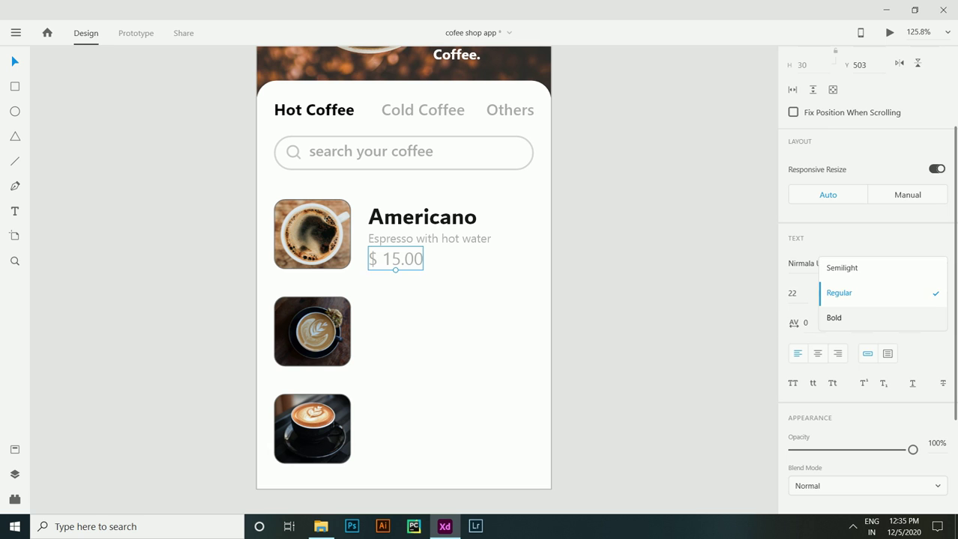
left_click(831, 316)
scroll(862, 338, "down", 2)
left_click(818, 371)
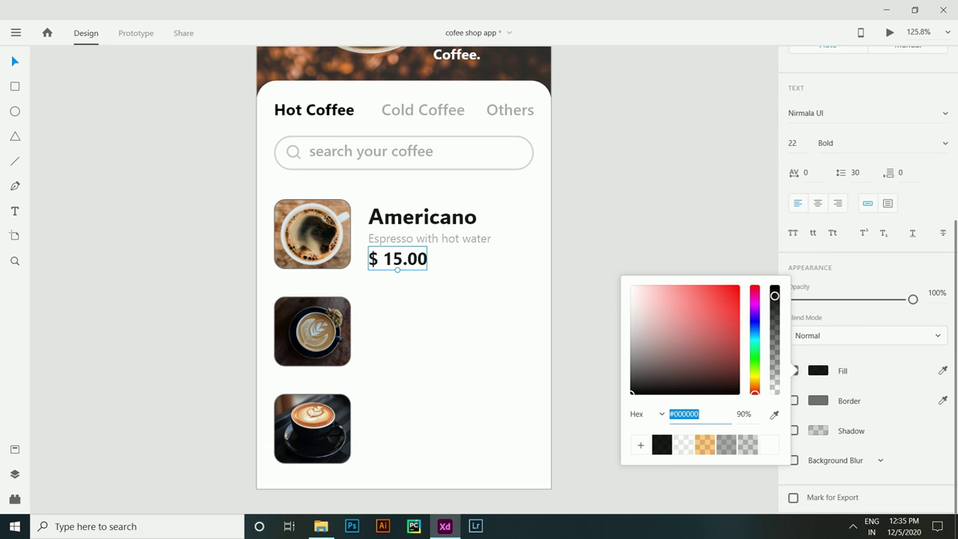
left_click(449, 345)
Duplicate the Americano title, description and price texts beside the second and third coffee photos.
left_click(422, 217)
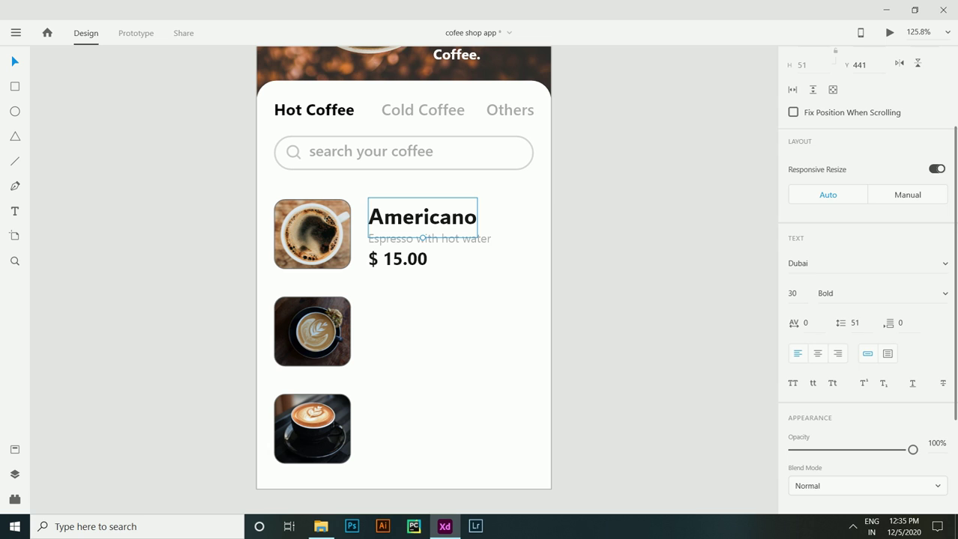
left_click(428, 238, "shift")
left_click(397, 259, "shift")
right_click(403, 255)
left_click(429, 73)
right_click(375, 300)
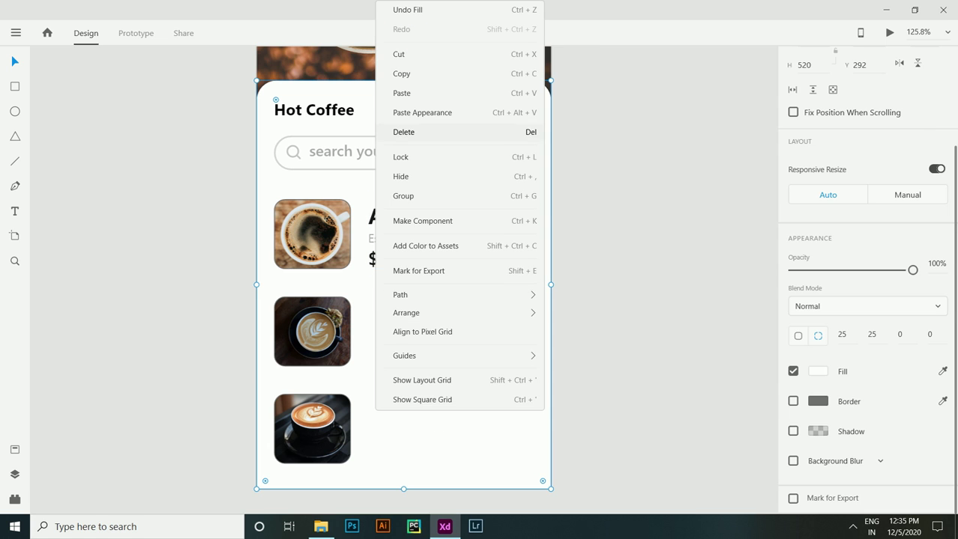
left_click(397, 93)
left_click_drag(397, 225, 396, 416)
right_click(412, 322)
left_click(430, 72)
right_click(404, 299)
left_click(419, 92)
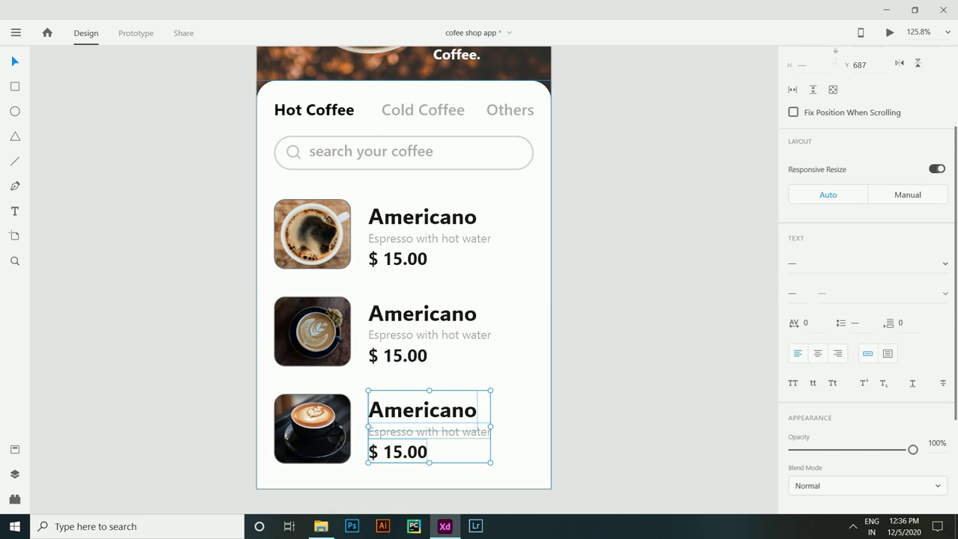
left_click(405, 476)
Change the second coffee's description to "Espresso with cream" and the third's to "Espresso with milk".
key("t")
left_click(490, 335)
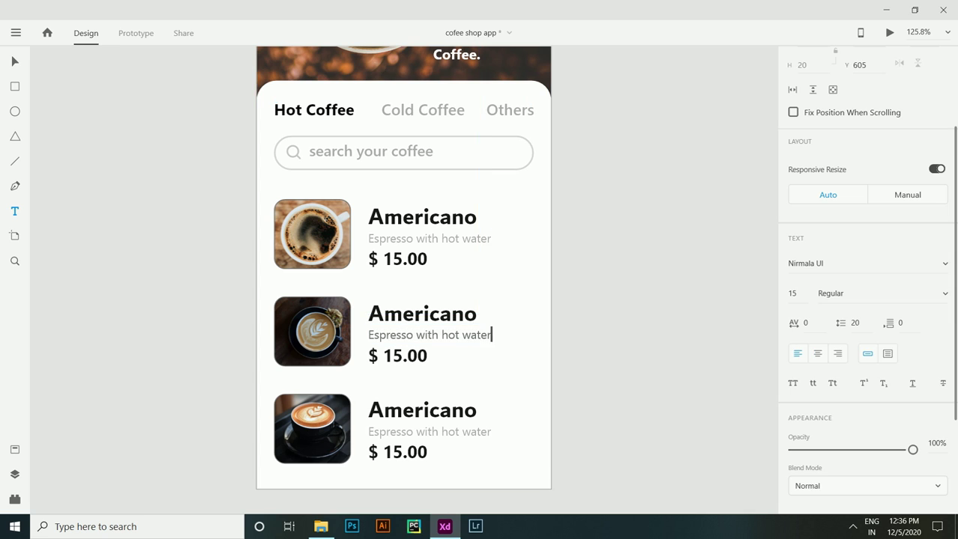
double_click(429, 432)
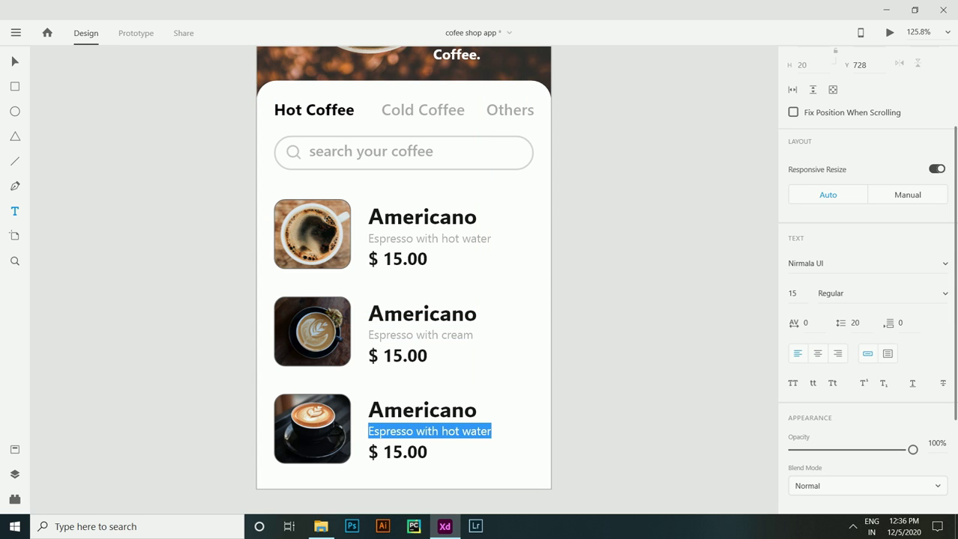
left_click(492, 432)
key("BackSpace")
key("BackSpace")
Change the second coffee's price to "$ 25.00" and the third coffee's price to "$ 30.00".
left_click(388, 355)
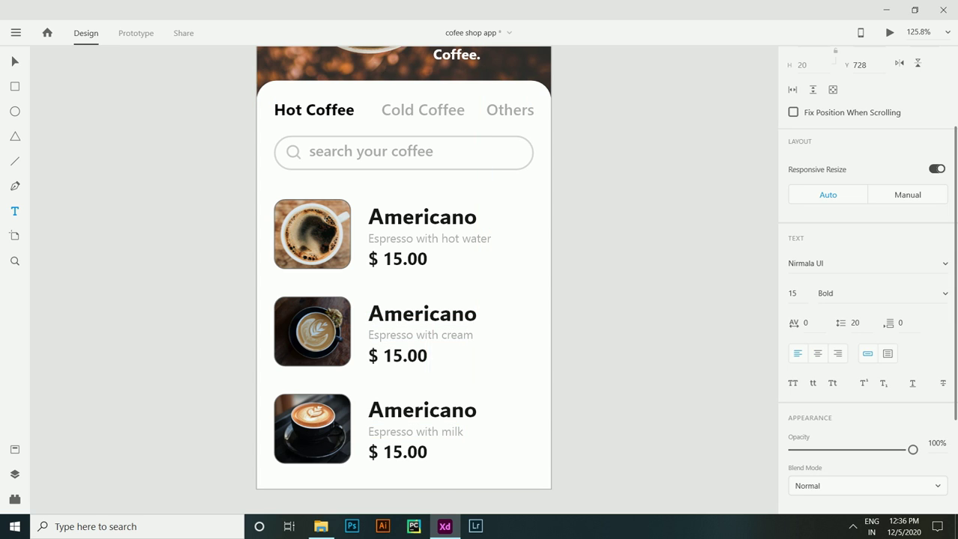
key("BackSpace")
left_click(403, 452)
key("BackSpace")
key("BackSpace")
type("30")
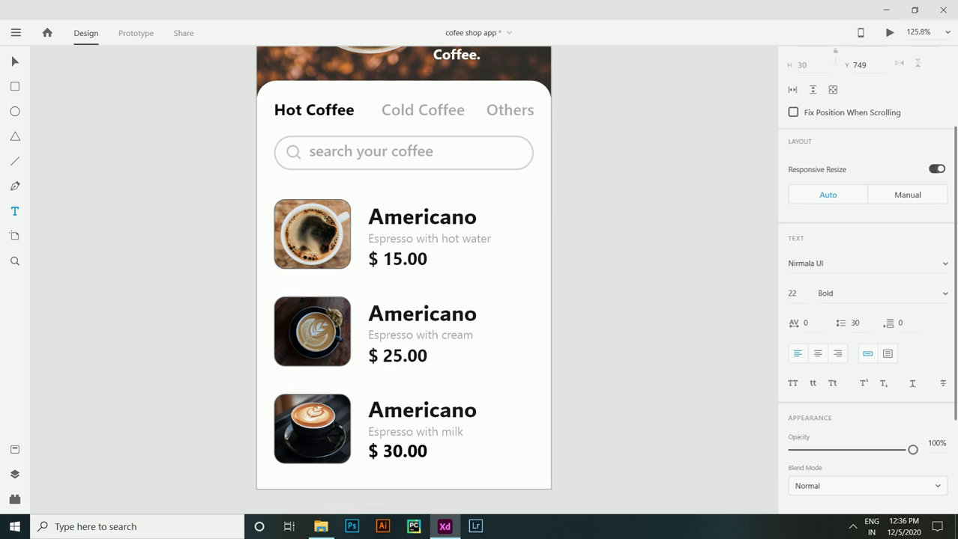
key("Escape")
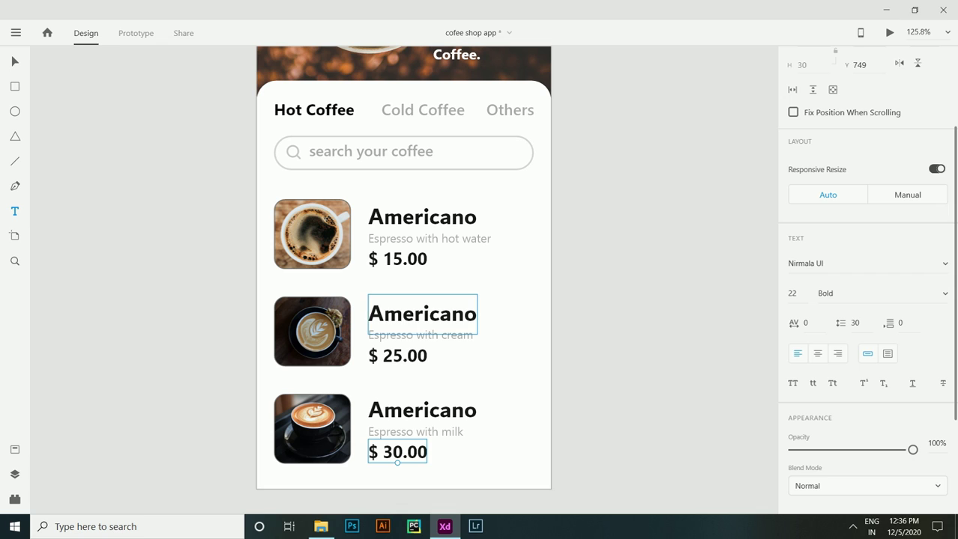
Rename the second coffee's title to "Cappuccino".
double_click(422, 313)
key("Right")
key("BackSpace")
key("BackSpace")
key("BackSpace")
key("BackSpace")
key("BackSpace")
key("BackSpace")
key("BackSpace")
key("BackSpace")
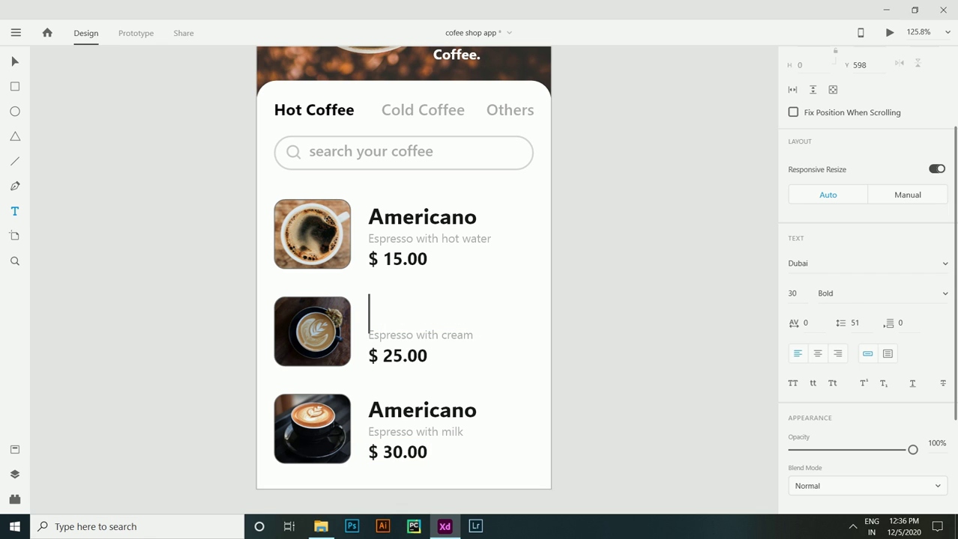
type("Cappuc")
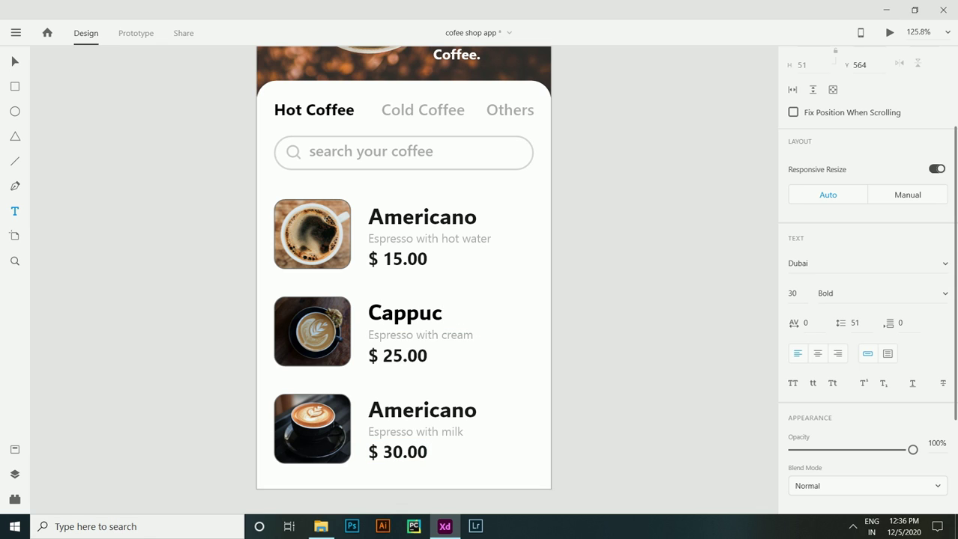
type("cino")
key("Escape")
Rename the third coffee's title to "Macchiato".
double_click(422, 410)
key("Right")
key("BackSpace")
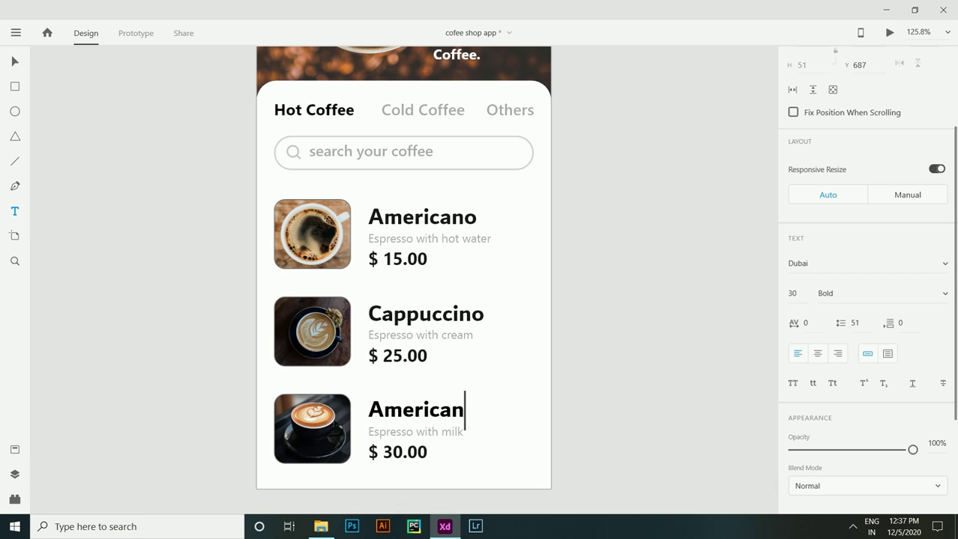
key("BackSpace")
key("BackSpace")
key("BackSpace")
key("BackSpace")
key("BackSpace")
key("BackSpace")
key("BackSpace")
key("BackSpace")
type("Macchiato")
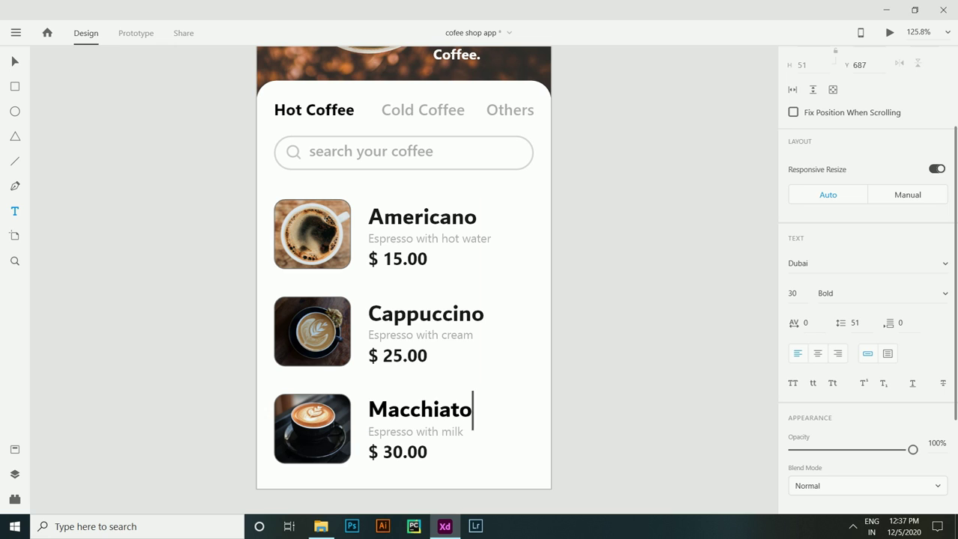
key("Escape")
key("Escape")
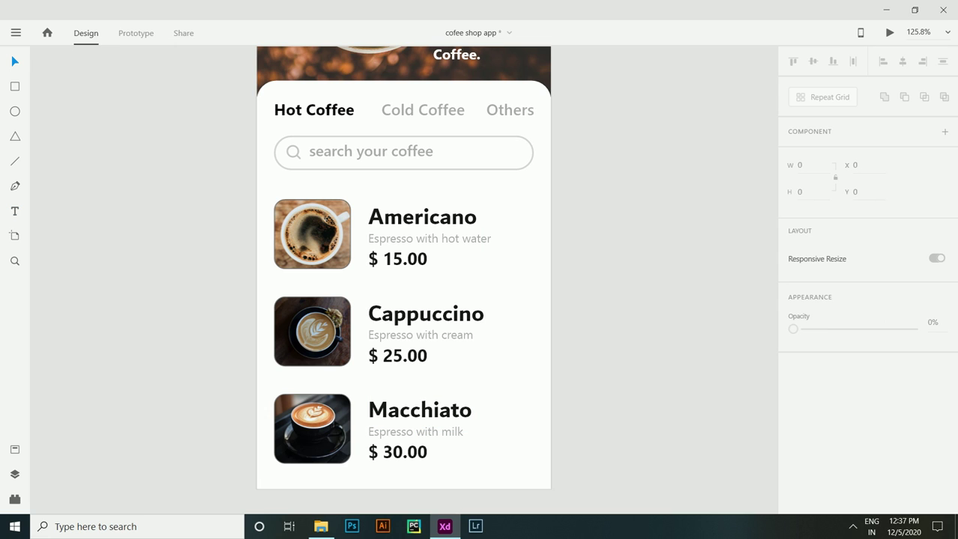
Add a rounded square of about 33 × 32 with corner radius 6 to the right of each coffee's text.
left_click(15, 86)
mouse_move(508, 228)
left_mouse_down()
mouse_move(533, 251)
mouse_move(520, 236)
mouse_move(520, 430)
left_mouse_up()
key("v")
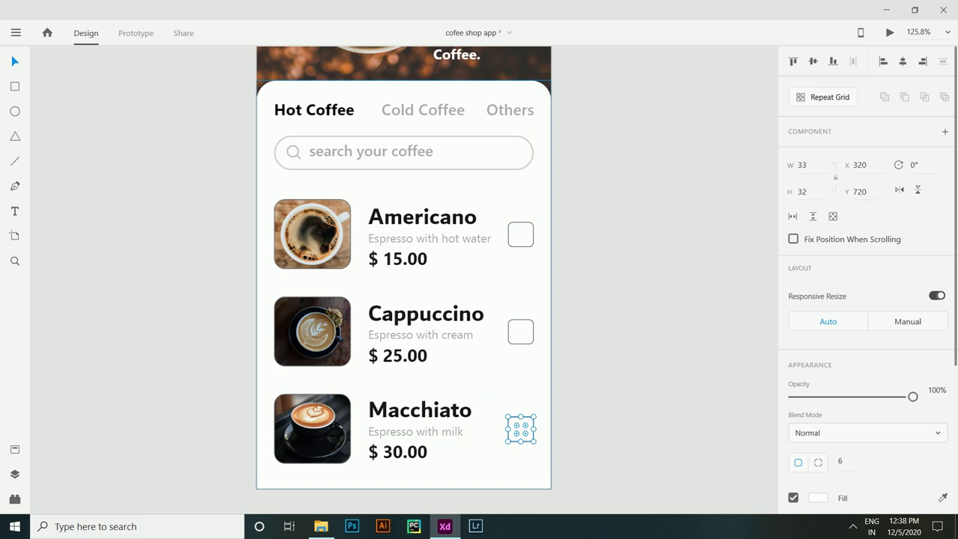
Fill the Americano row's square with orange #F6990F at 51% opacity and remove its border.
left_click(520, 234)
scroll(861, 300, "down", 3)
left_click(817, 367)
left_click(704, 451)
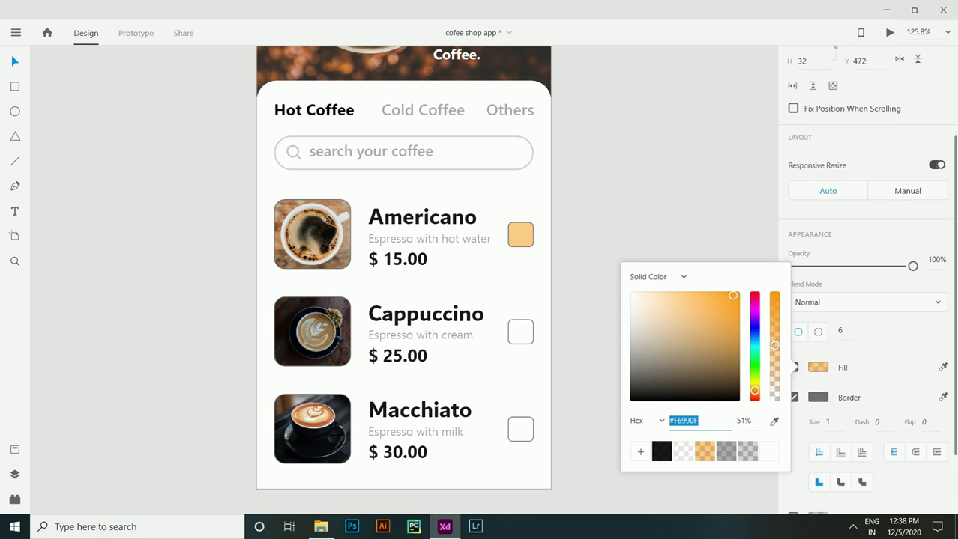
key("Escape")
Give the Cappuccino and Macchiato squares the same saved orange fill and no border.
left_click(519, 332)
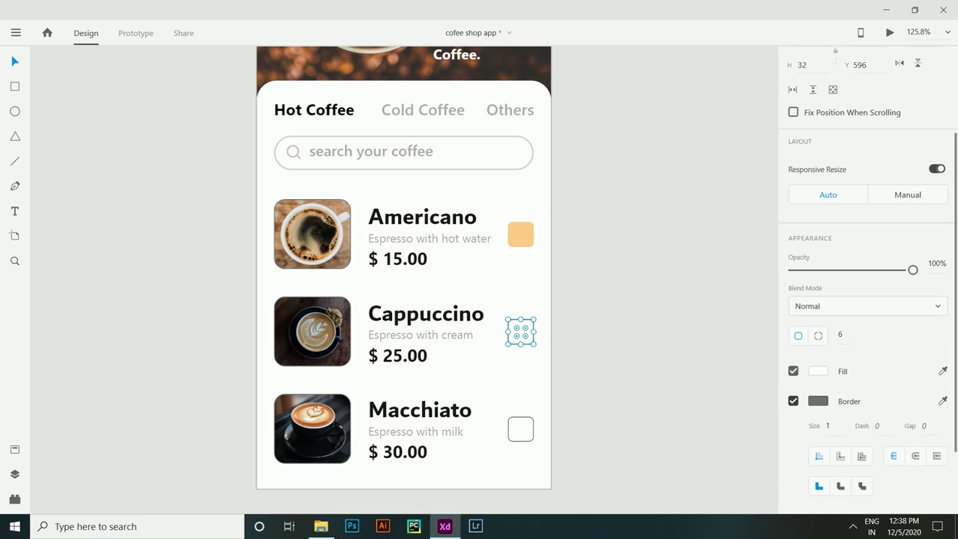
left_click(818, 370)
left_click(705, 456)
key("Escape")
left_click(520, 430)
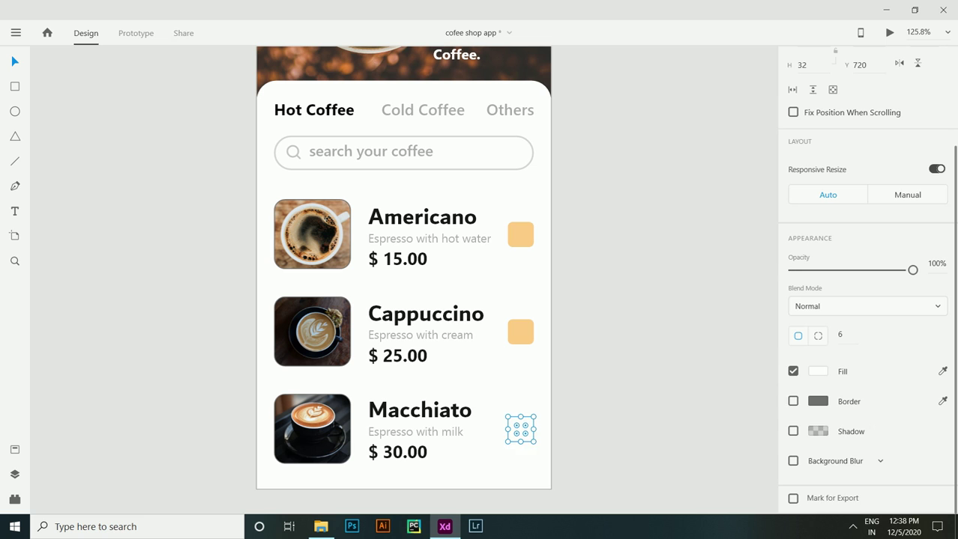
left_click(817, 371)
left_click(704, 455)
key("Escape")
key("Escape")
Place a white plus icon from beside the artboard onto each of the three orange squares.
key("ctrl+0")
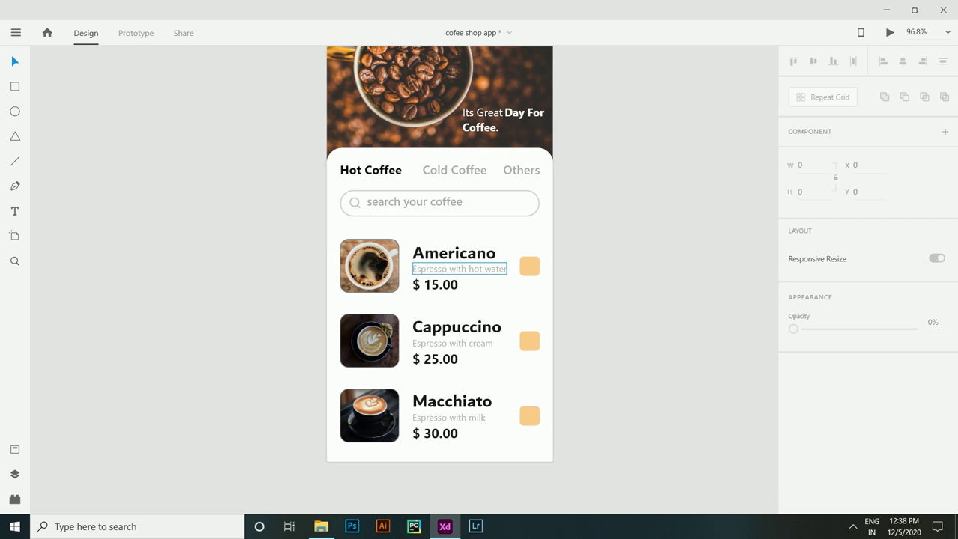
left_click(218, 83)
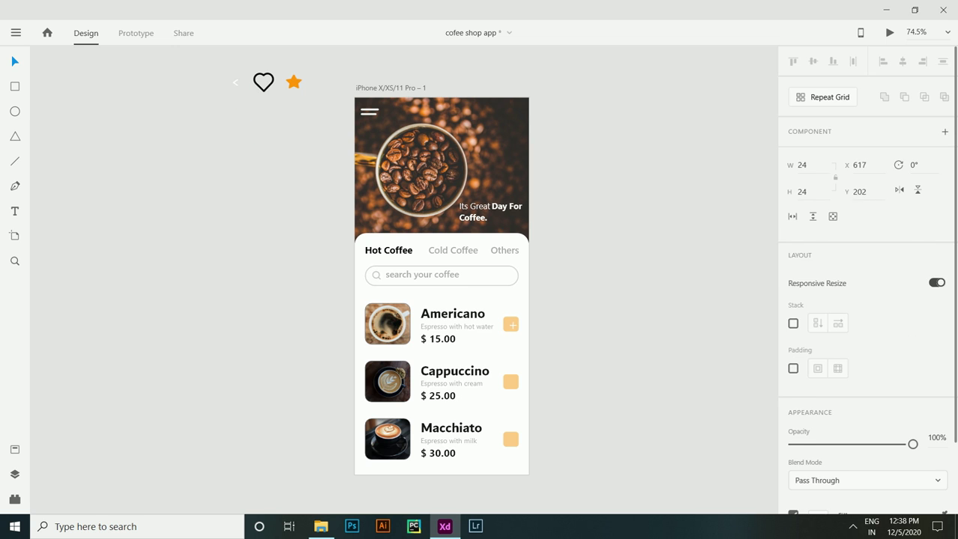
scroll(508, 366, "up", 3)
scroll(394, 281, "down", 1)
left_click_drag(512, 284, 512, 475)
key("Escape")
key("Escape")
scroll(255, 365, "down", 5)
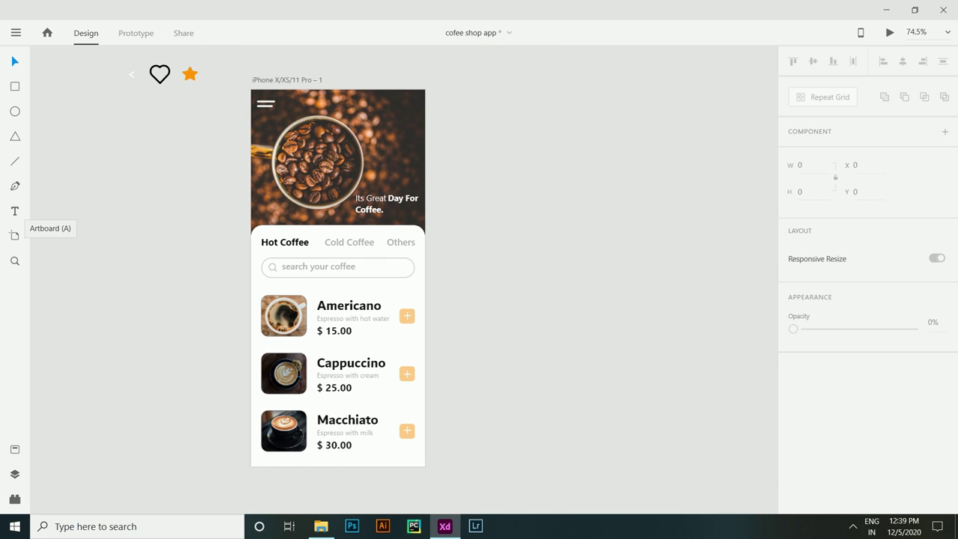
Add a second iPhone X/XS/11 Pro artboard and move it farther to the right of the first one.
left_click(14, 236)
left_click(817, 121)
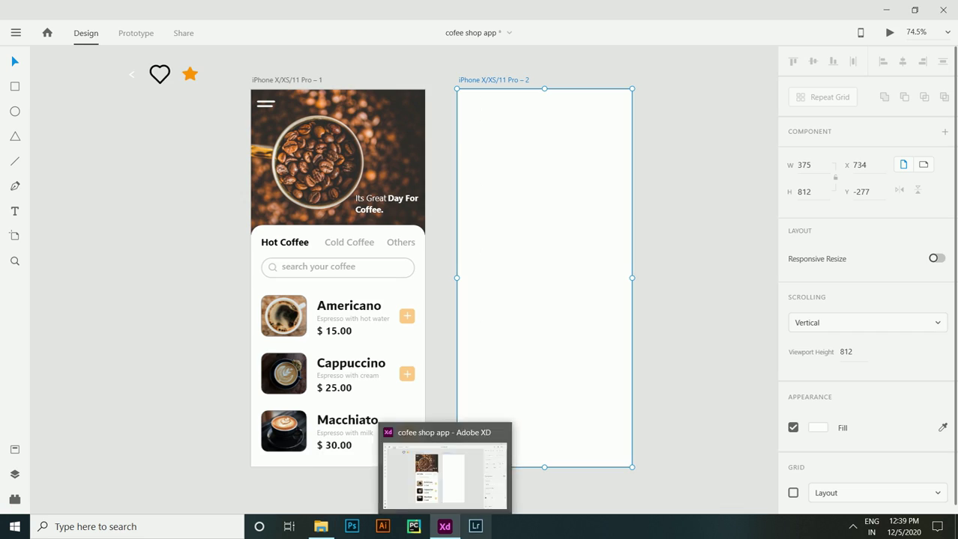
left_click_drag(480, 80, 415, 80)
Place the latte cup photo from the file folder on the second artboard, scaled to 375 × 562 at X 0, Y -90.
left_click(320, 527)
left_click_drag(193, 195, 462, 241)
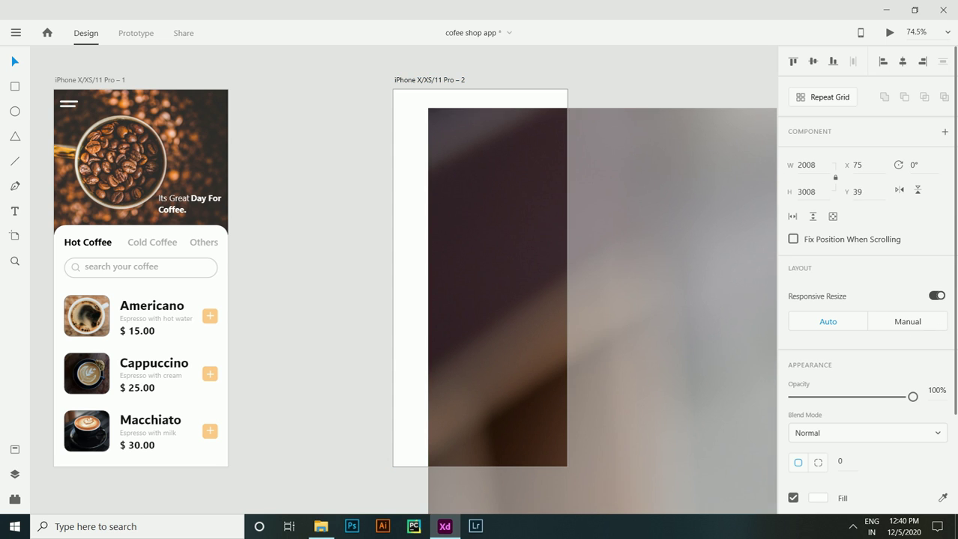
scroll(347, 96, "down", 8)
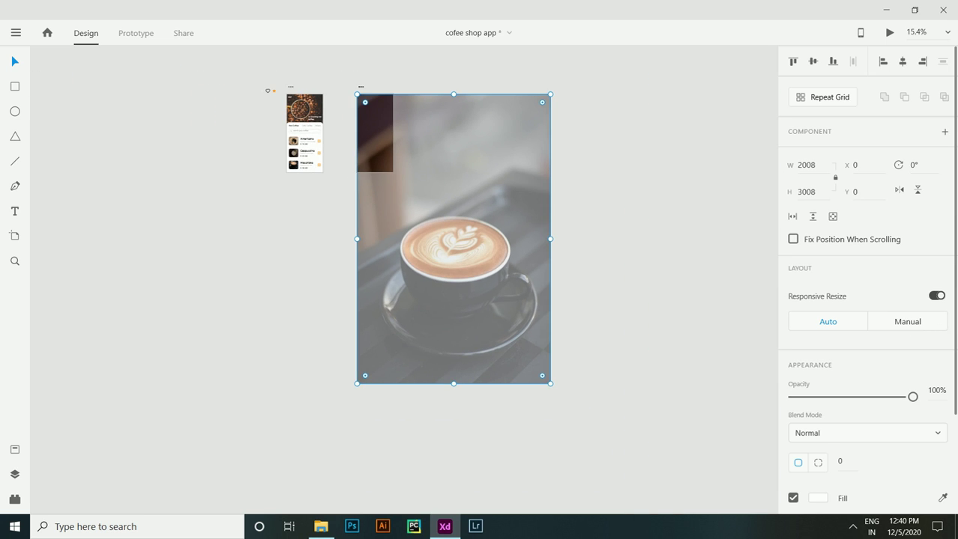
scroll(436, 85, "up", 4)
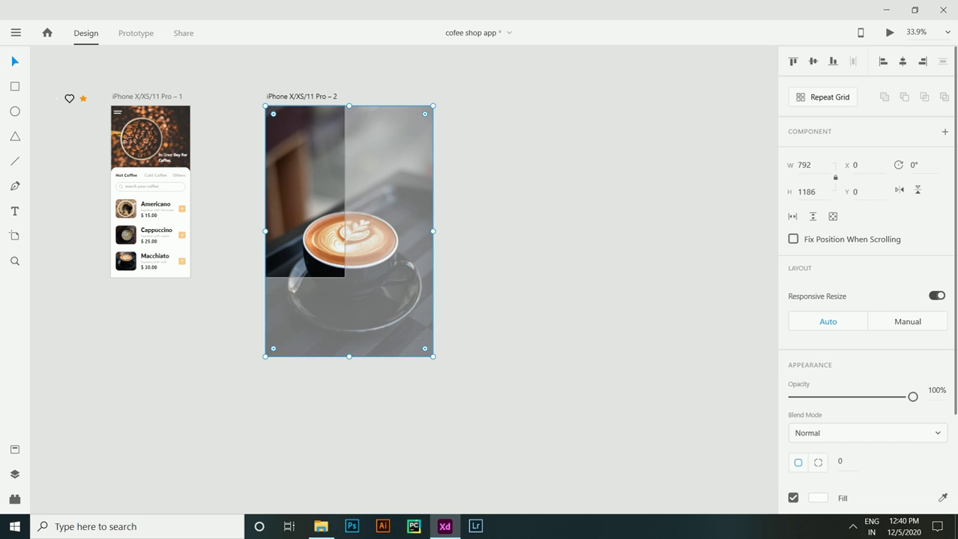
scroll(426, 225, "up", 5)
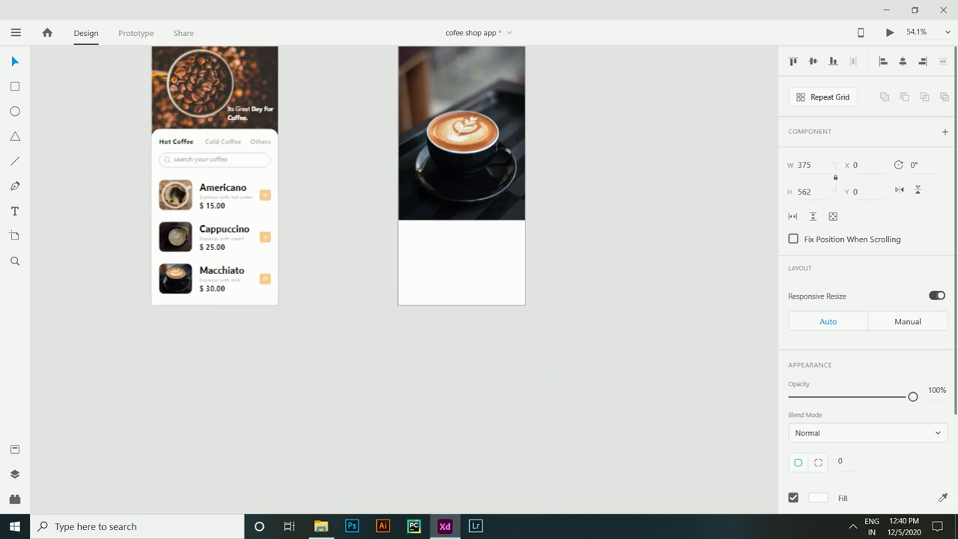
scroll(453, 247, "down", 3)
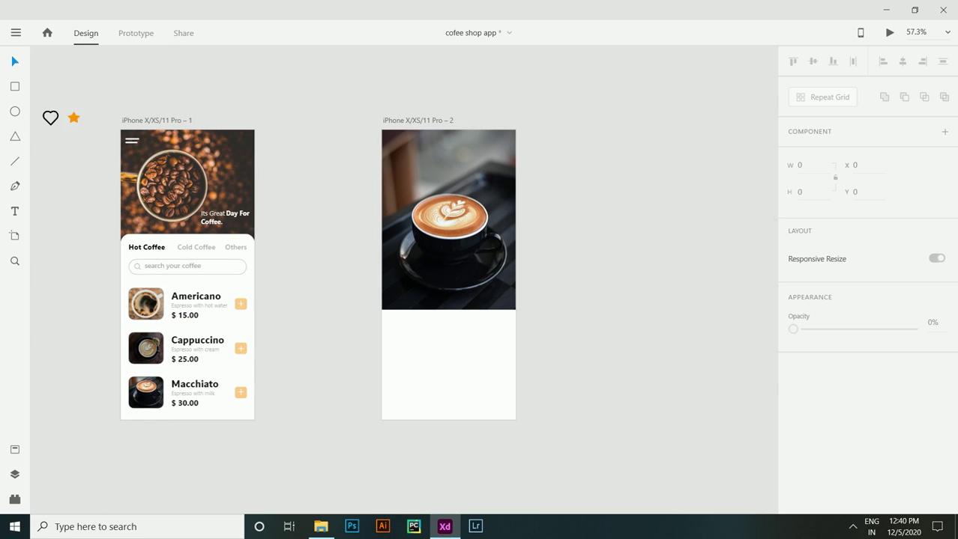
left_click_drag(437, 225, 437, 213)
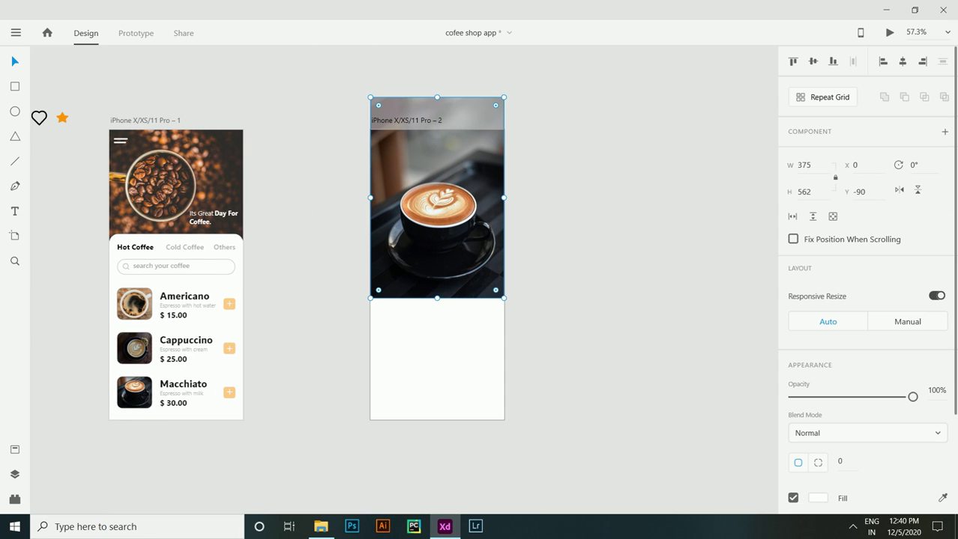
key("Escape")
Draw an artboard-wide white rectangle 364 high at Y 448 over the photo's lower edge and round its top corners to 25.
scroll(562, 363, "up", 3)
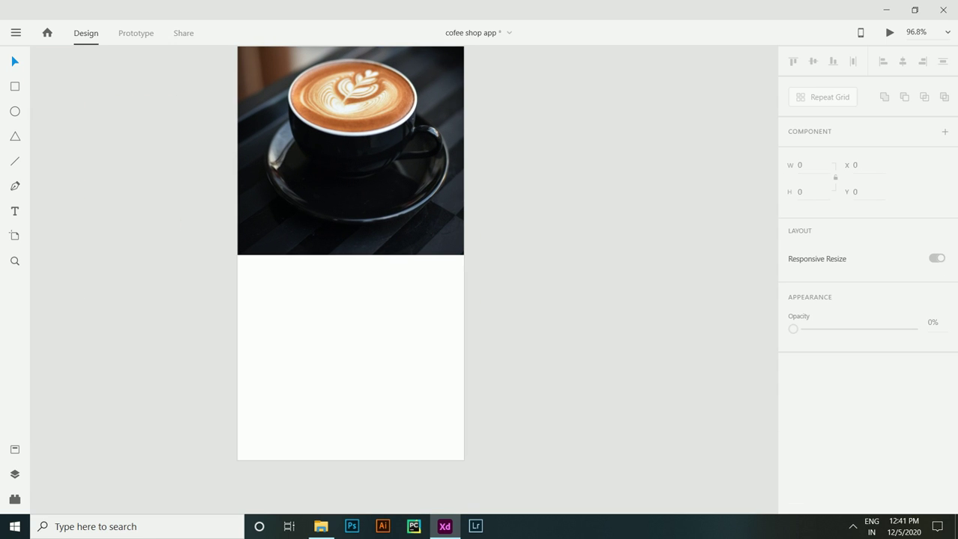
left_click_drag(237, 241, 464, 460)
scroll(867, 285, "down", 2)
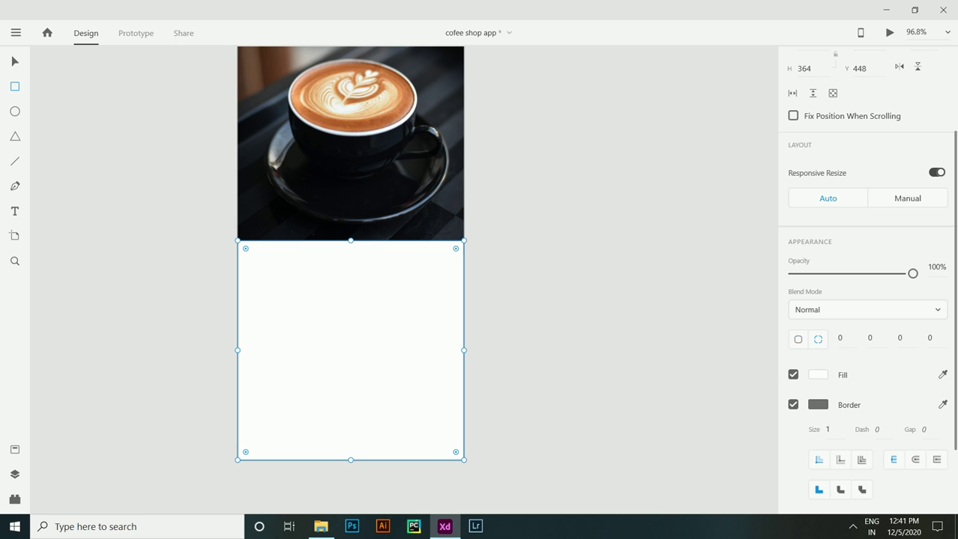
type("25")
key("Tab")
type("25")
left_click(15, 60)
key("Escape")
key("ctrl+0")
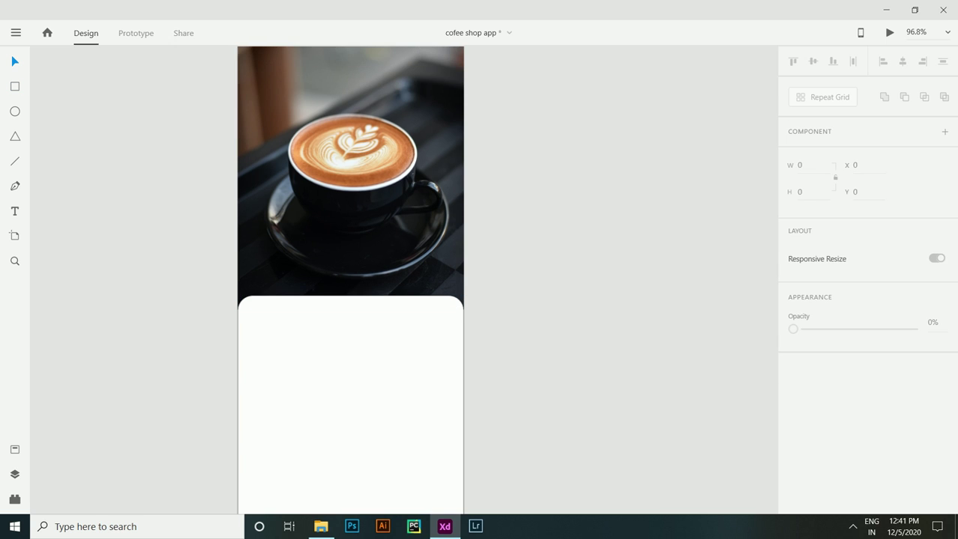
Crop the latte photo at the second artboard's upper edge by subtracting a rectangle drawn over its overhanging part.
scroll(325, 262, "up", 1)
left_click(15, 86)
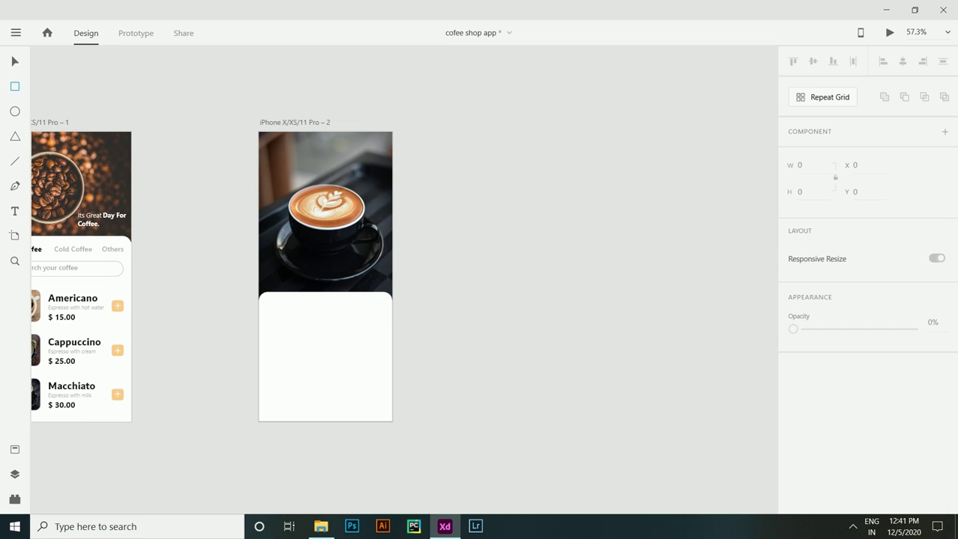
left_click_drag(249, 91, 397, 131)
key("v")
left_click(325, 210)
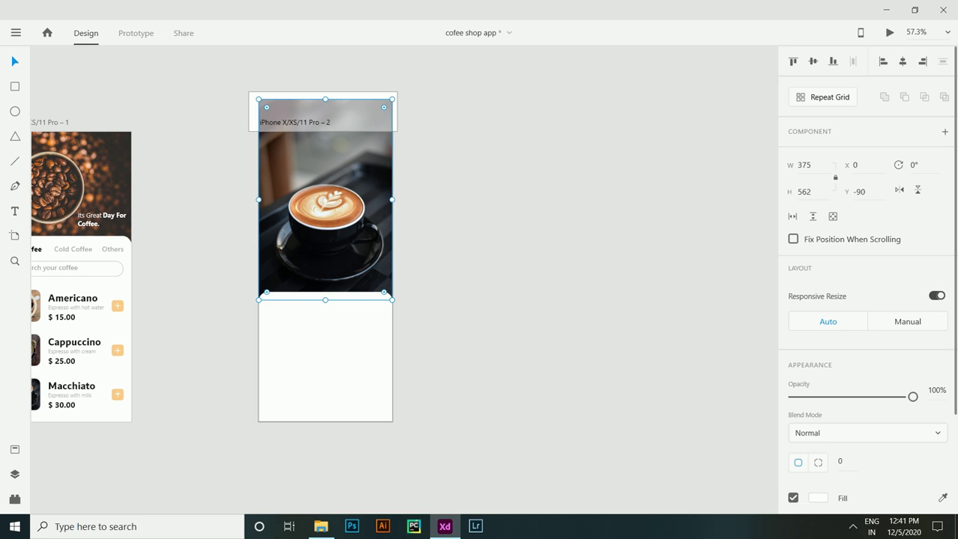
key("ctrl+z")
key("shift+Down")
key("shift+Down")
key("shift+Down")
key("shift+Down")
key("shift+Down")
key("shift+Down")
key("shift+Down")
key("shift+Down")
key("shift+Down")
key("Escape")
Draw a circle about 40 across at X 23, Y 34 over the photo's upper-left corner on the second artboard.
scroll(269, 250, "up", 5)
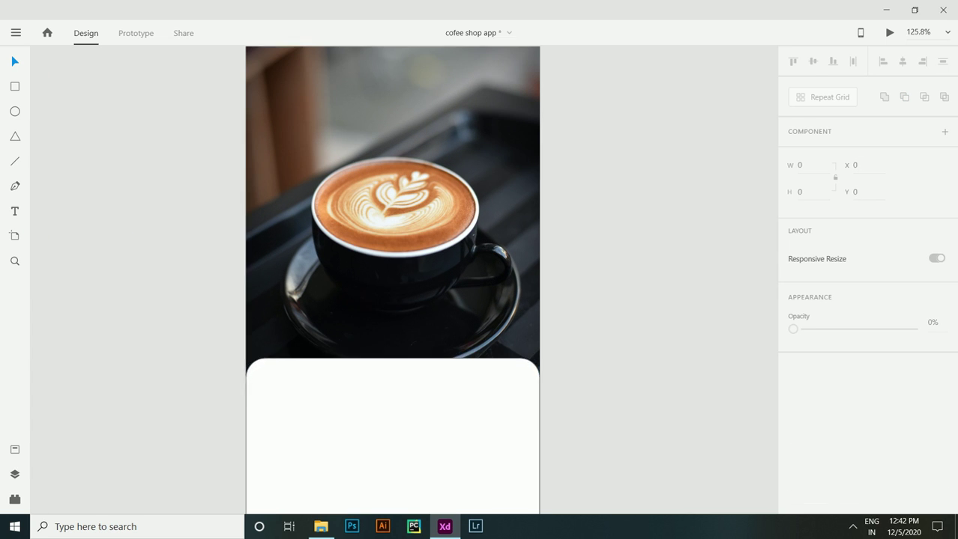
scroll(391, 247, "up", 2)
left_click_drag(264, 105, 289, 129)
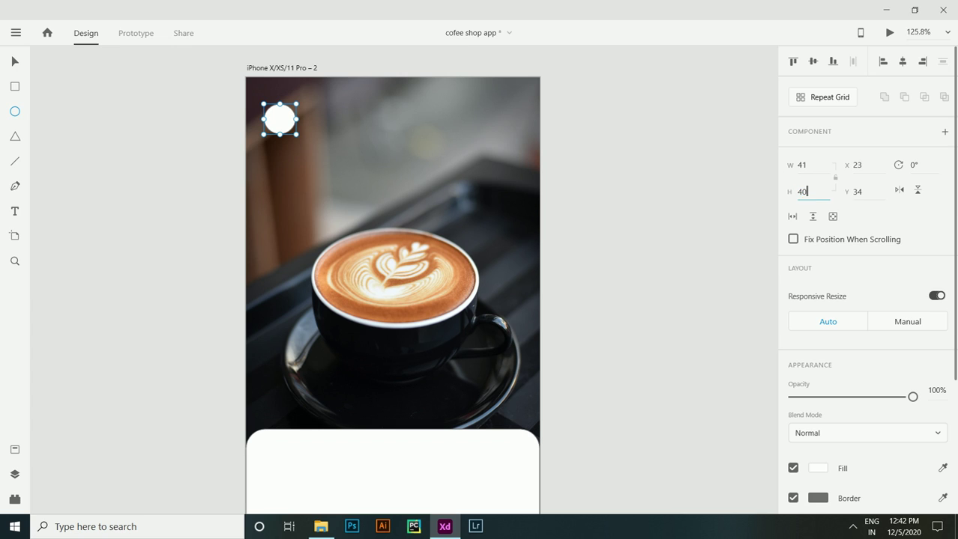
left_click(802, 165)
key("Tab")
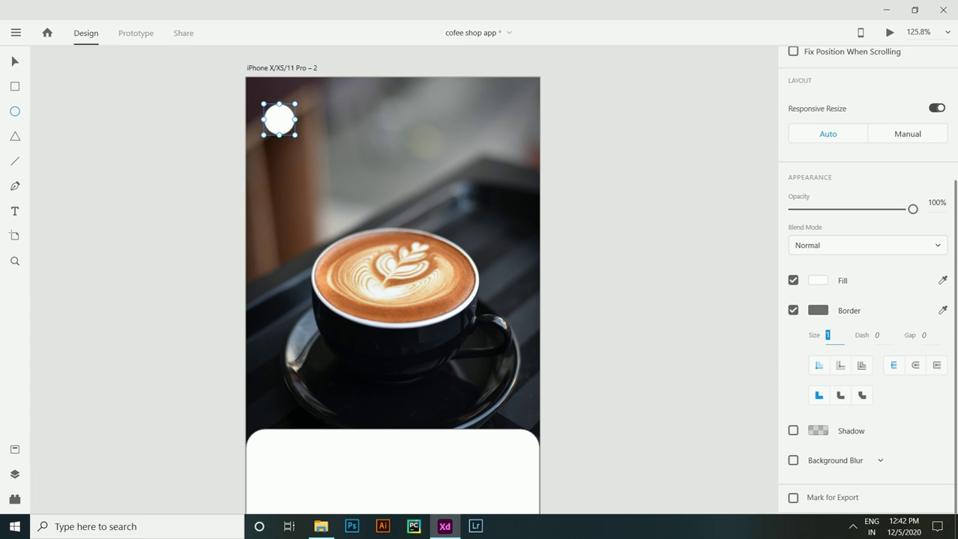
Give the small circle a white #FFFFFF border of size 2 and remove its fill.
left_click(818, 310)
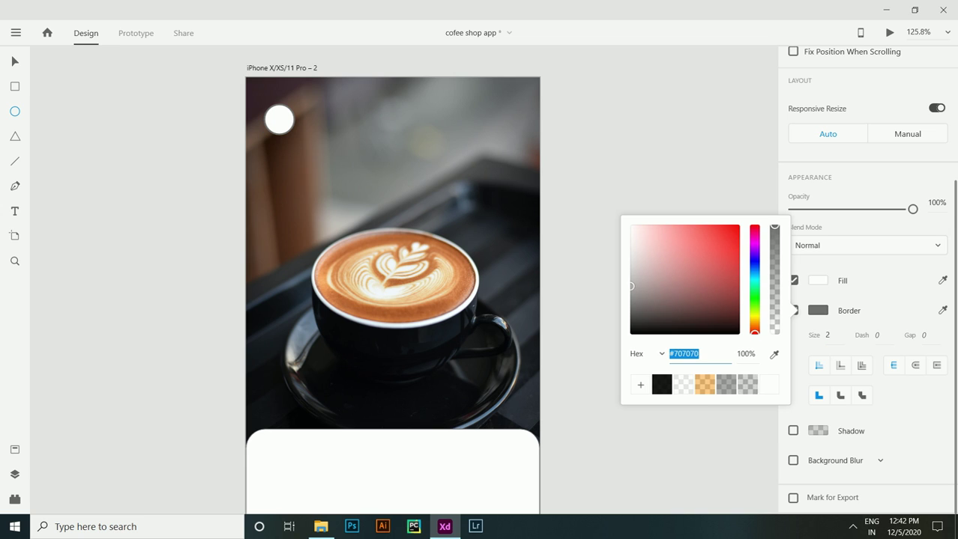
left_click(684, 385)
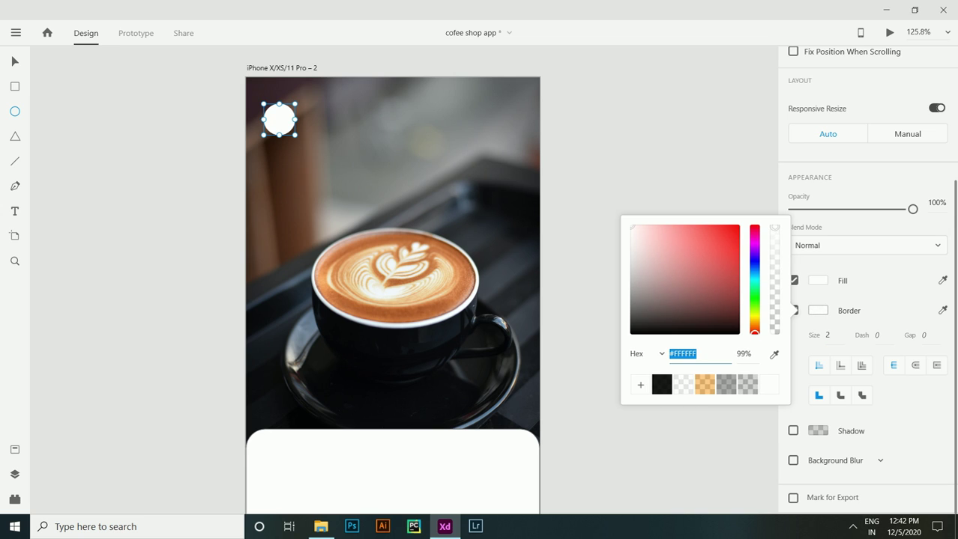
key("Escape")
left_click(793, 280)
Place the white back-arrow icon from beside the first artboard inside the outlined circle and enlarge it slightly.
key("ctrl+0")
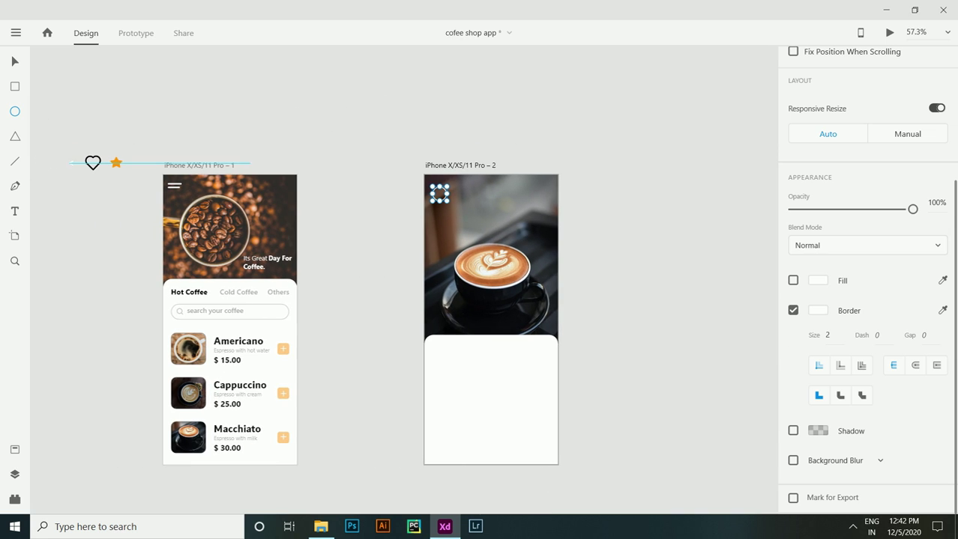
left_click(15, 62)
left_click(71, 164)
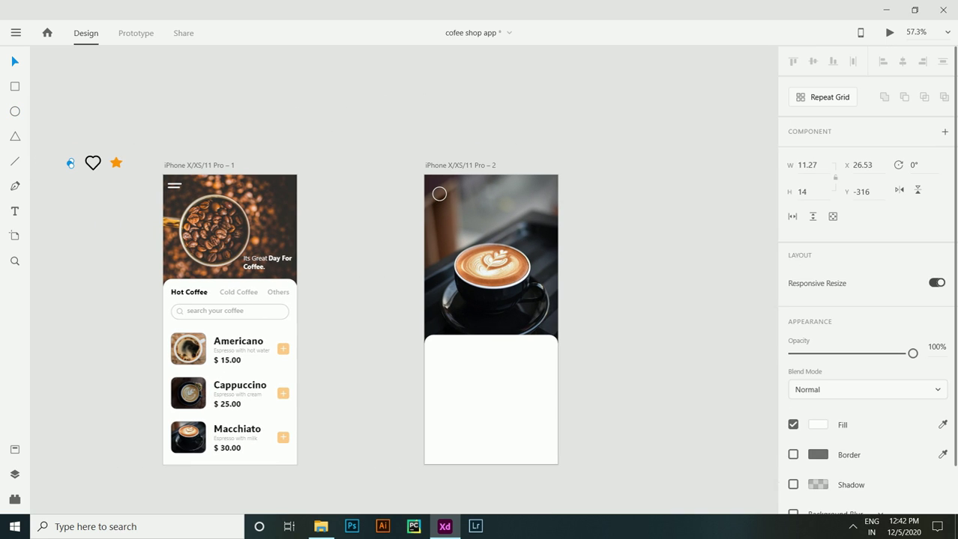
scroll(70, 164, "up", 3)
left_click_drag(71, 163, 693, 215)
scroll(432, 254, "right", 5)
scroll(432, 253, "up", 3)
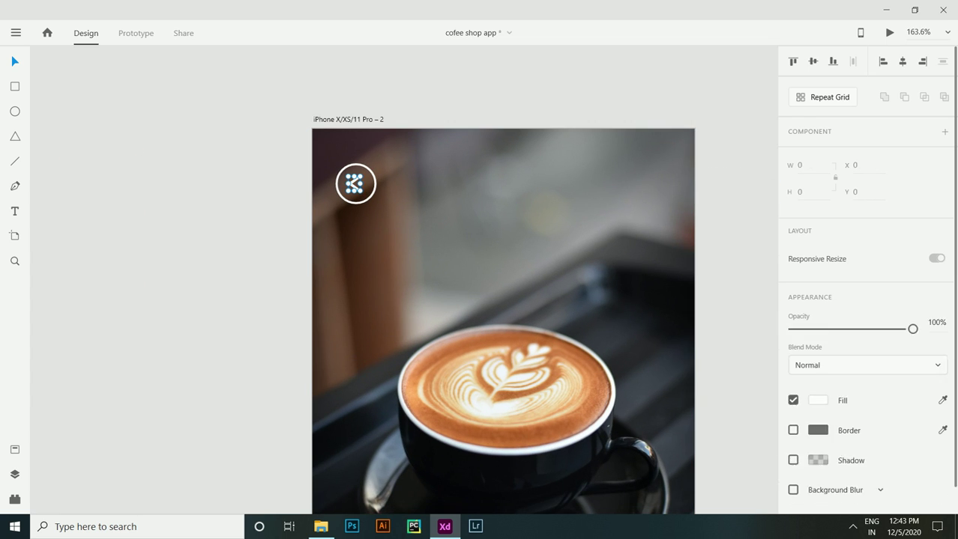
left_click(502, 299)
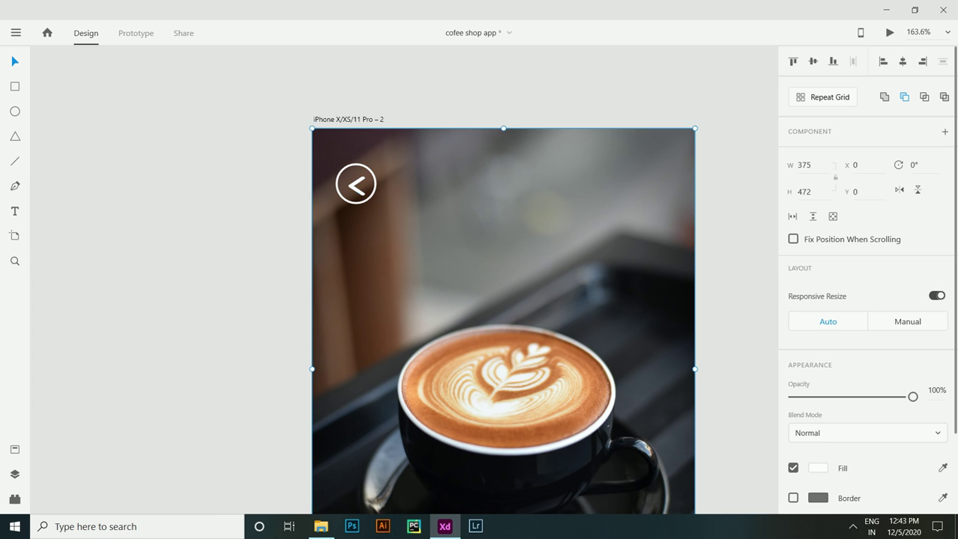
left_click(354, 184)
key("Escape")
key("ctrl+0")
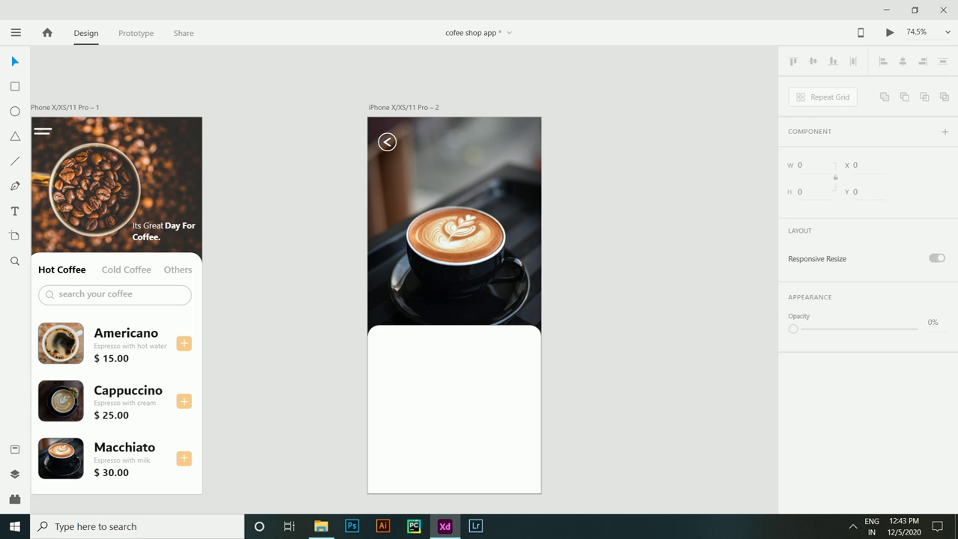
Group the back arrow with its outlined circle.
left_click(387, 142)
left_click(395, 147, "shift")
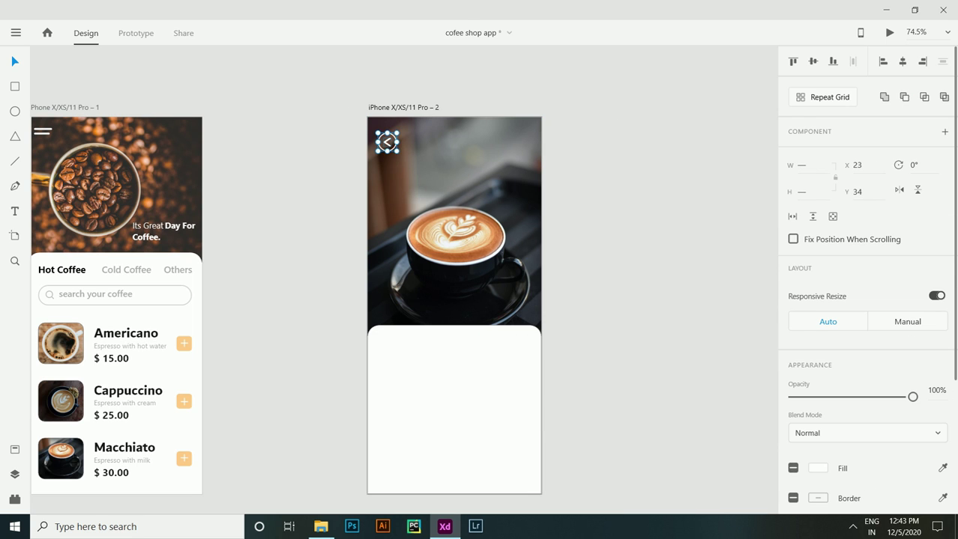
right_click(387, 143)
left_click(419, 218)
left_click(454, 225)
Draw a 72 × 72 white circle at X 276, Y 406, overlapping the upper edge of the white card.
scroll(404, 300, "left", 3)
scroll(405, 300, "down", 1)
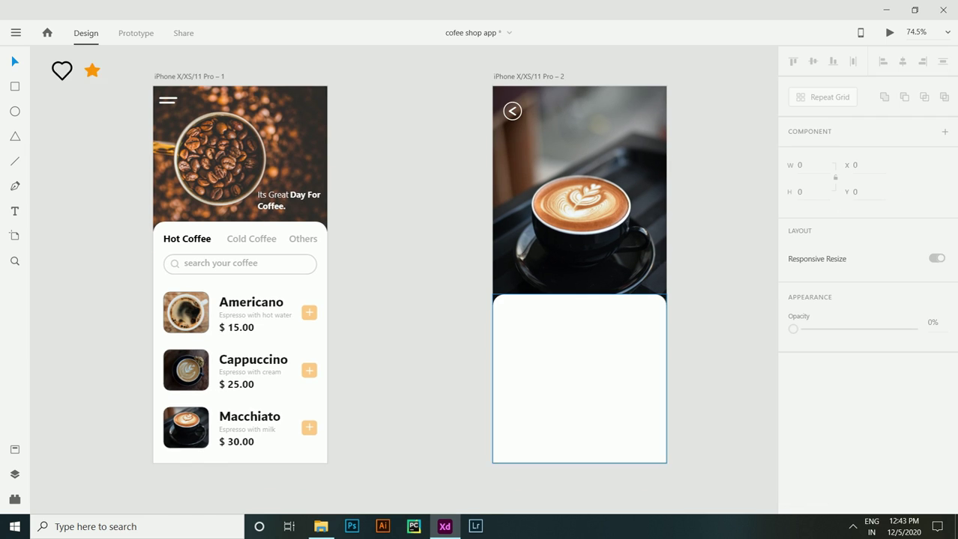
scroll(405, 300, "right", 2)
key("e")
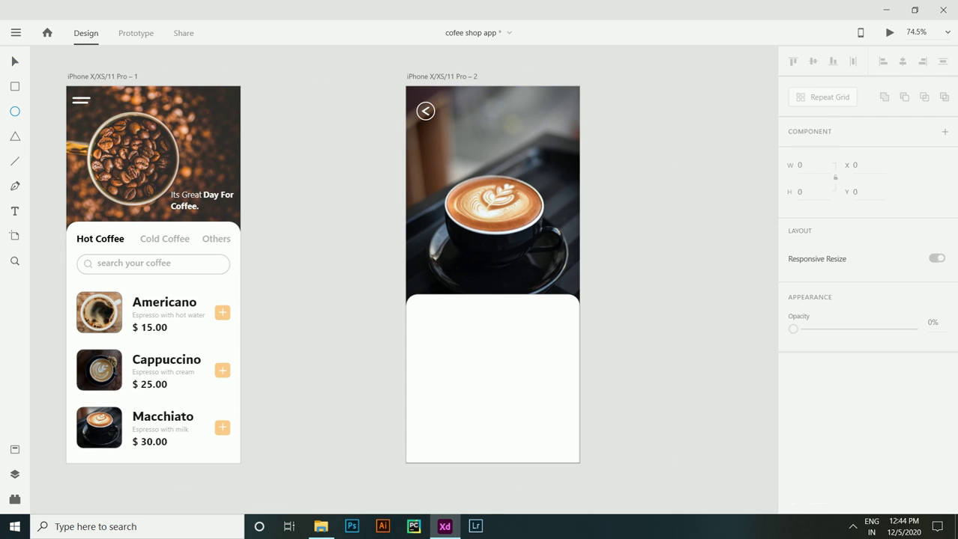
left_click_drag(537, 283, 571, 314)
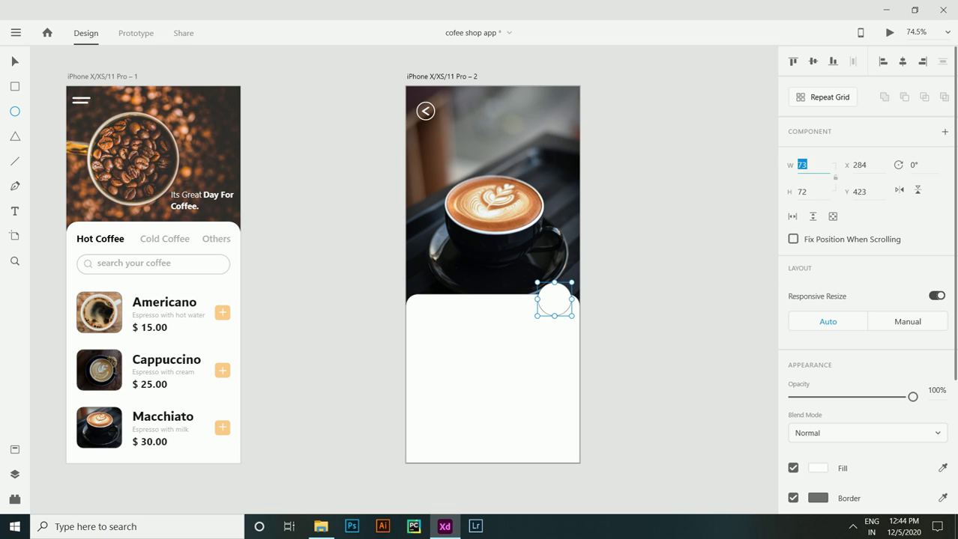
left_click_drag(555, 299, 551, 292)
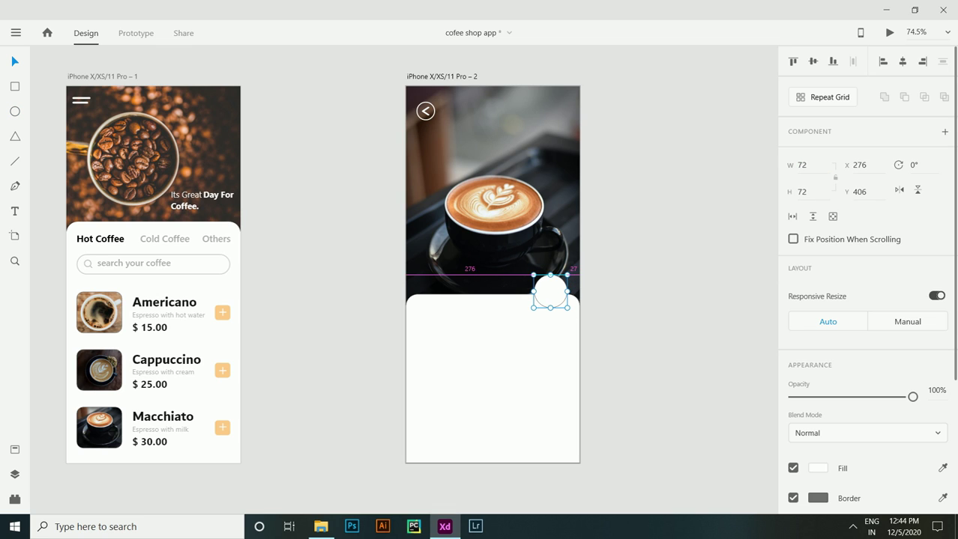
Remove the white circle's border and turn on its shadow with X 0, Y 3 and blur 6.
scroll(861, 300, "down", 3)
left_click(793, 379)
left_click(793, 431)
left_click(870, 456)
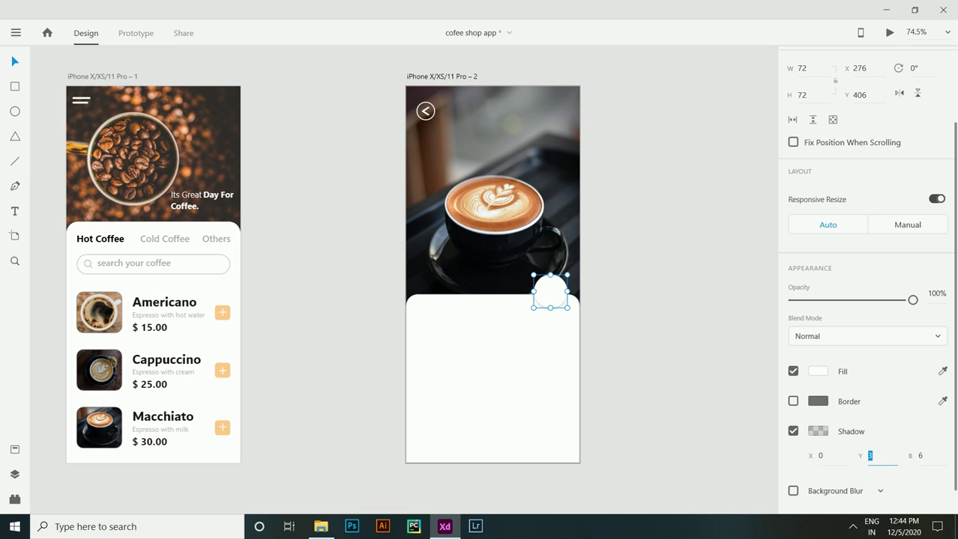
key("Escape")
key("Escape")
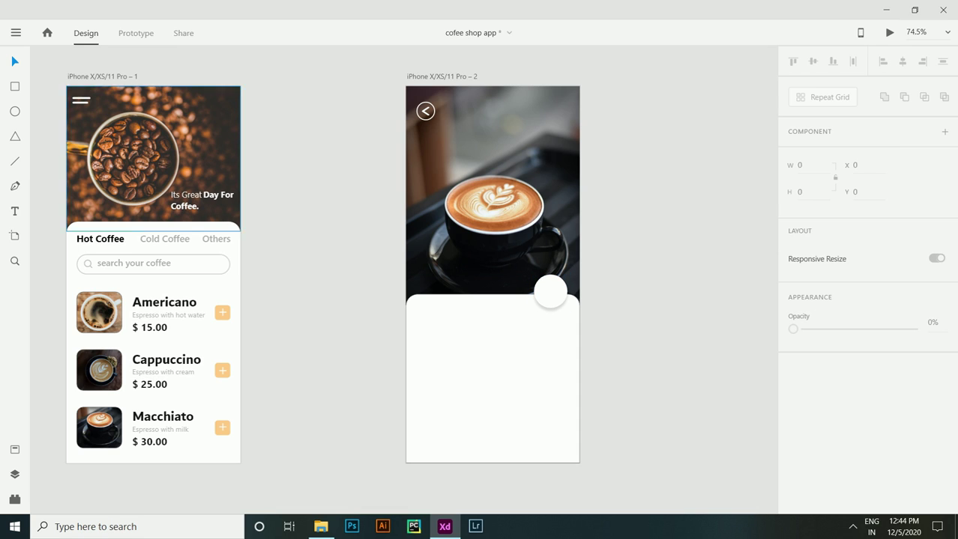
Move the heart icon from beside the first artboard into the center of the white circle.
scroll(305, 146, "down", 5)
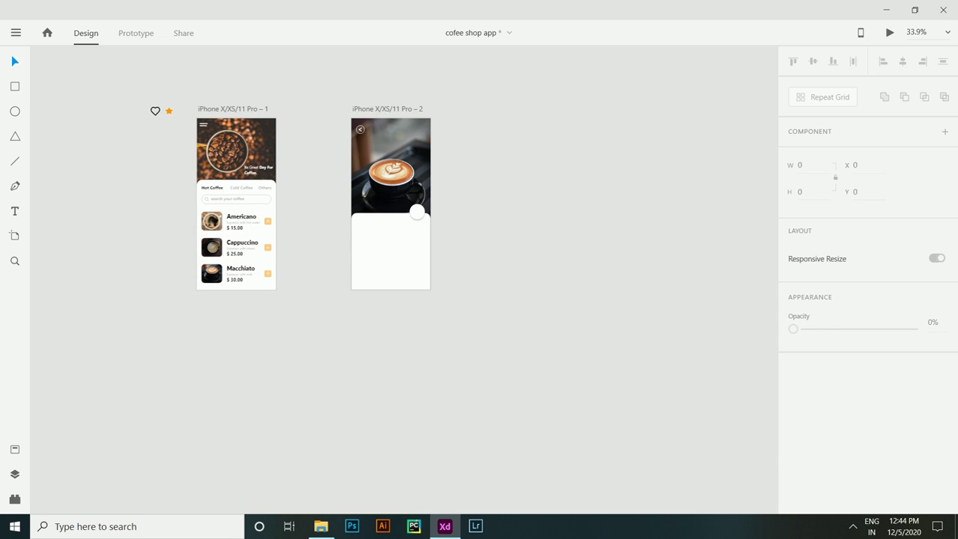
left_click(155, 111)
left_click_drag(155, 111, 419, 217)
scroll(419, 214, "up", 6)
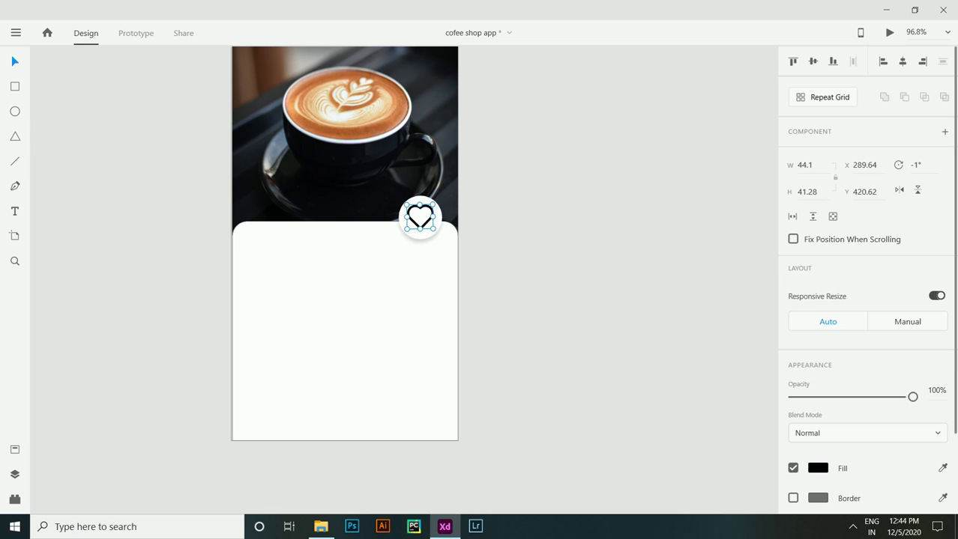
Fill the heart icon with red #F31717, then darken the shade slightly.
left_click(818, 468)
type("#F31717")
key("Return")
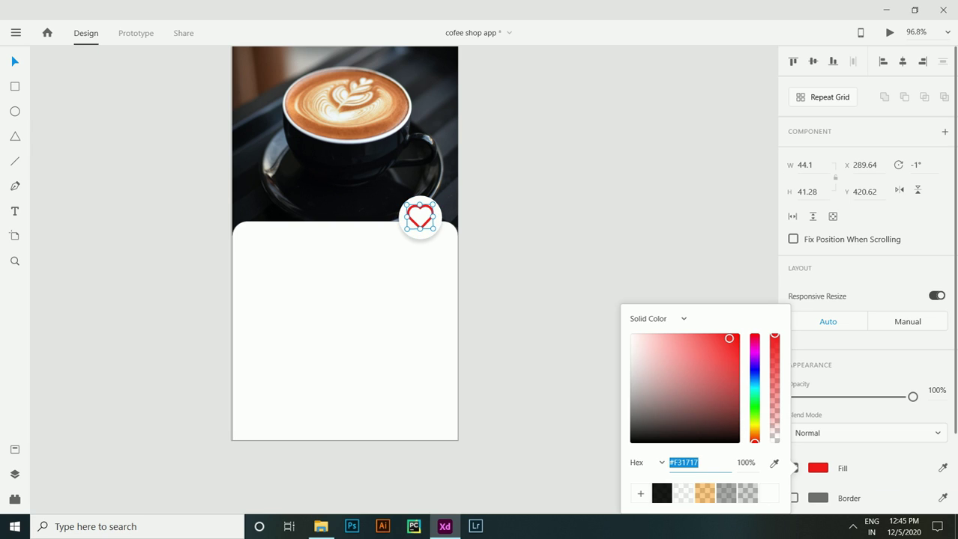
mouse_move(728, 339)
left_mouse_down()
mouse_move(708, 336)
mouse_move(730, 344)
left_mouse_up()
key("Escape")
key("Escape")
Copy the Macchiato title from the first artboard onto the white card at X 24, Y 467, with font size 43.
key("ctrl+0")
left_click(188, 349)
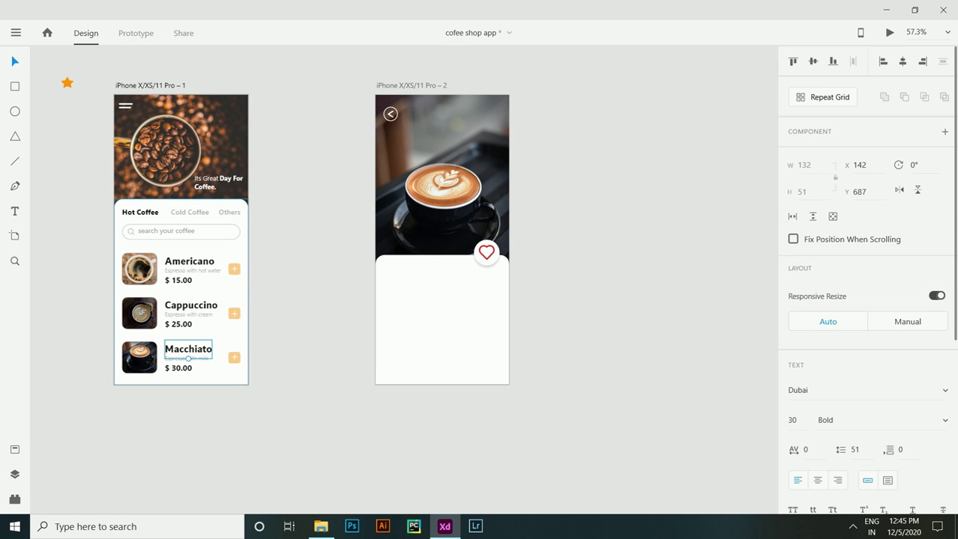
left_click_drag(188, 349, 407, 273)
key("ctrl+3")
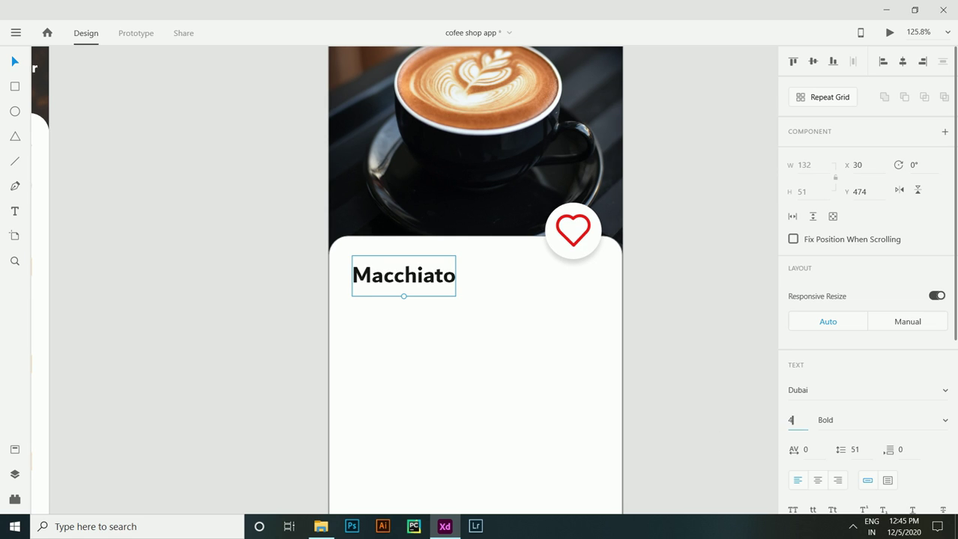
type("43")
key("Return")
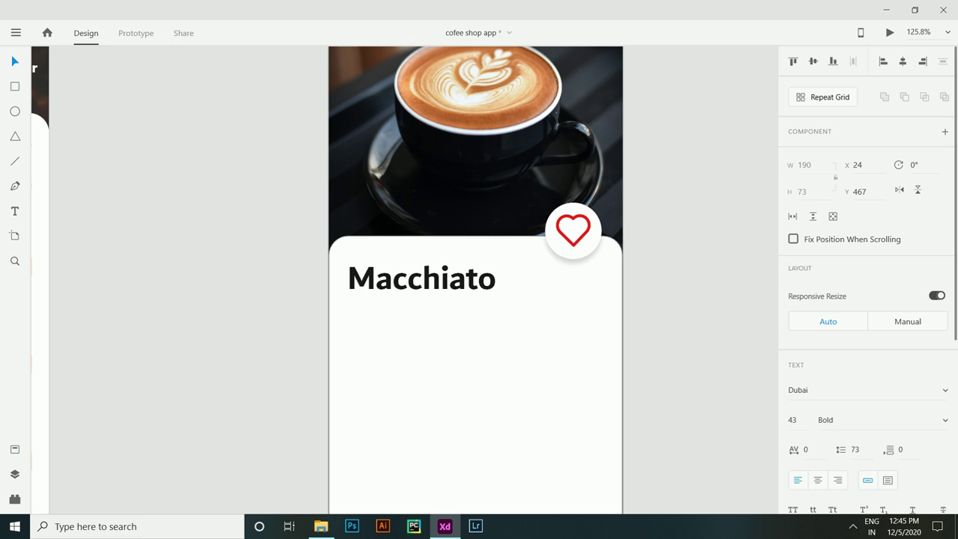
left_click(475, 390)
Move the orange star under the Macchiato title and duplicate it into a row of five at Y 525.
key("ctrl+0")
scroll(454, 331, "down", 2)
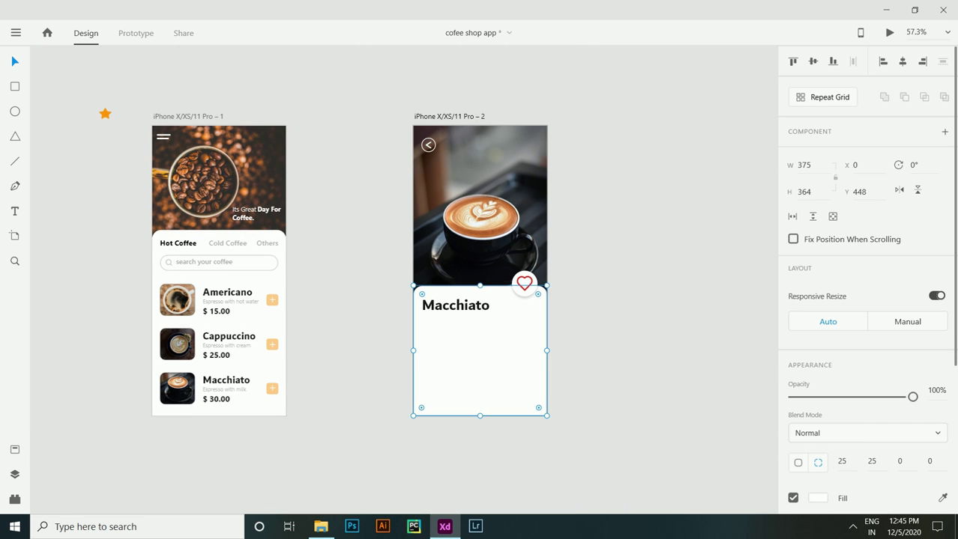
left_click_drag(102, 113, 438, 319)
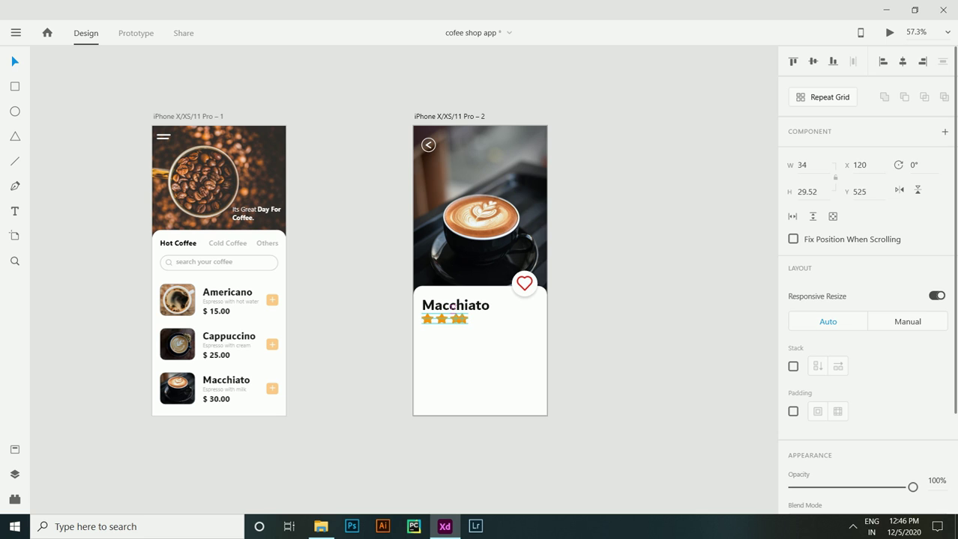
left_click_drag(469, 319, 485, 319)
left_click(499, 341)
Add the text "Description" at X 24 beneath the row of stars.
scroll(499, 342, "up", 3)
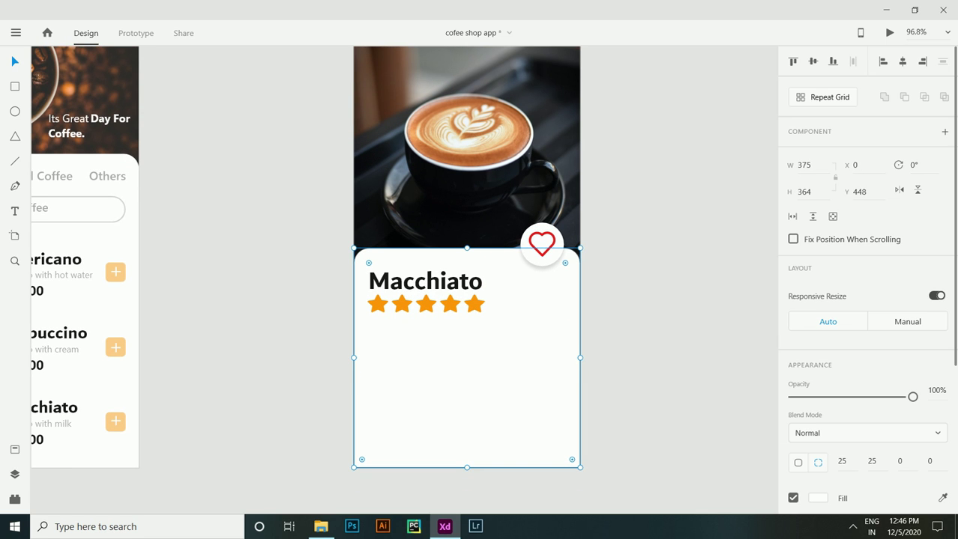
key("t")
left_click(368, 324)
type("Description")
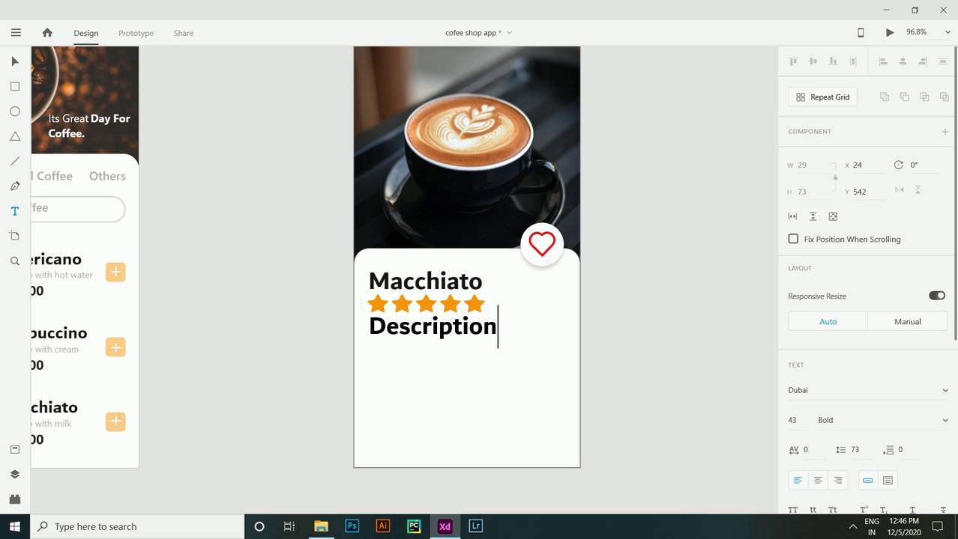
key("Escape")
Set the Description label to Segoe UI at size 20 and position it at X 24, Y 571.
left_click(869, 390)
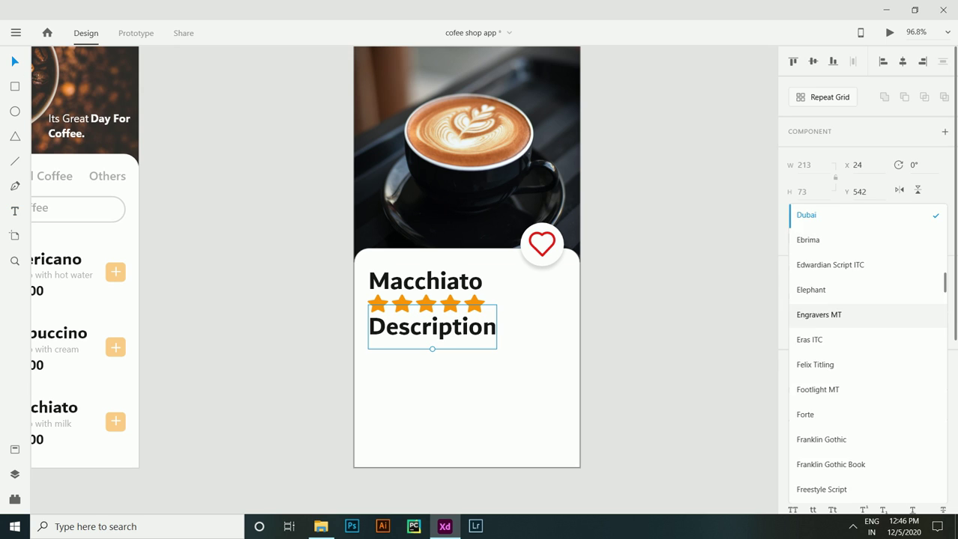
scroll(867, 353, "up", 3)
scroll(866, 352, "down", 15)
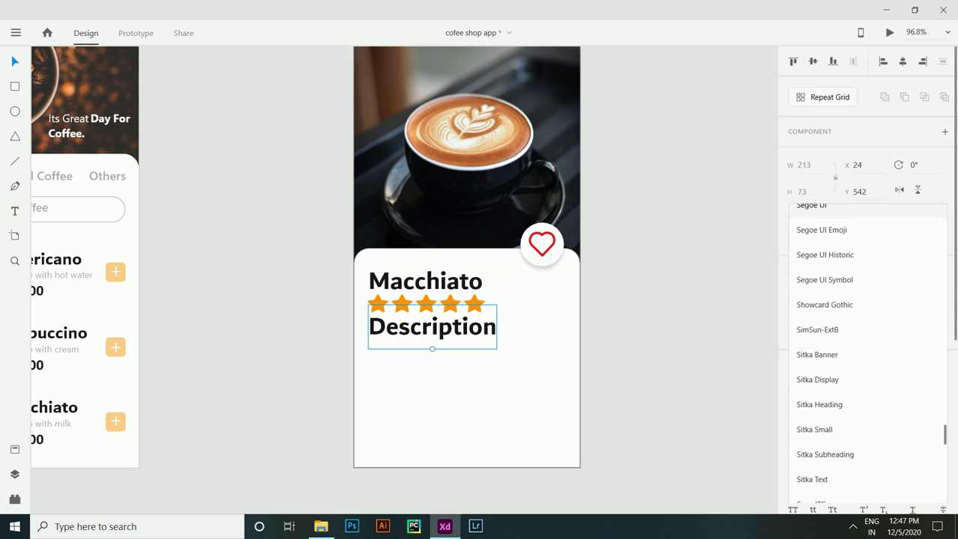
left_click(825, 210)
type("20")
key("Return")
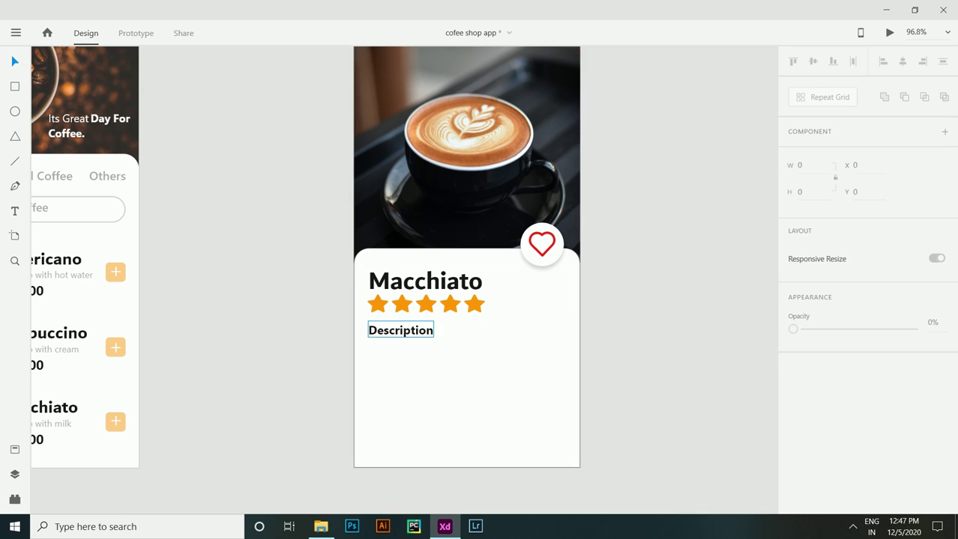
left_click_drag(401, 322, 401, 331)
left_click(464, 390)
left_click(400, 325)
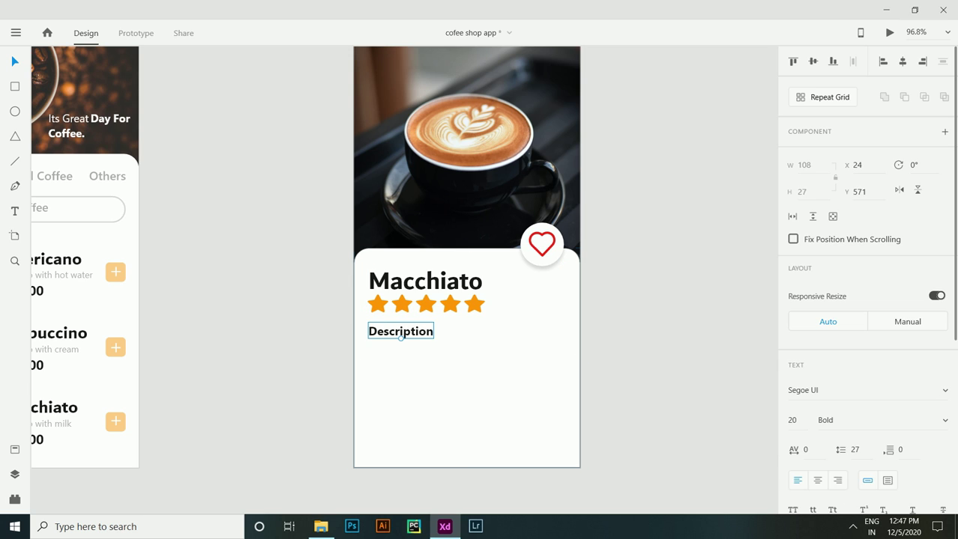
left_click(464, 389)
Add a paragraph under Description at X 24, Y 603: "Macchiato is an espresso coffee drink with a small amount of milk, usually foamed, In Italian".
left_click(15, 212)
left_click(368, 350)
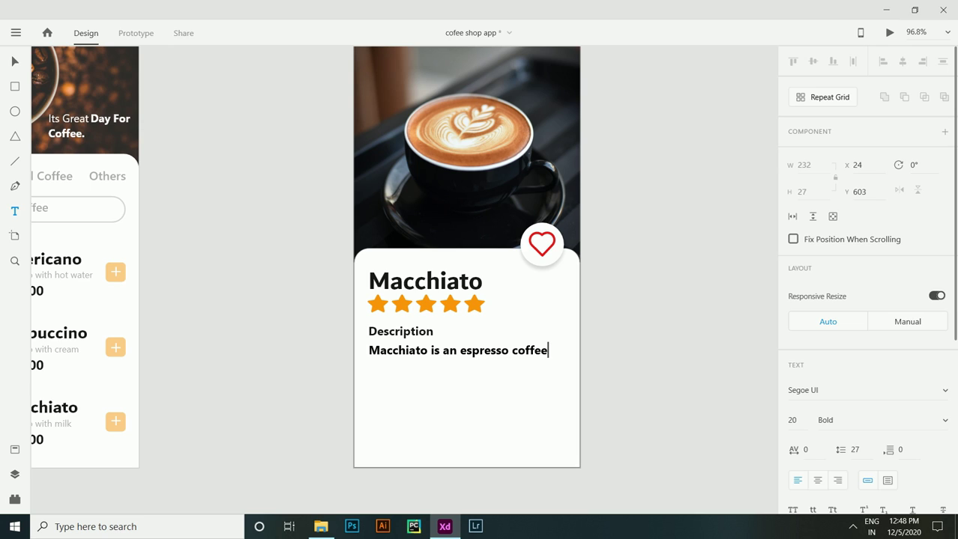
type("with a small amount of milk")
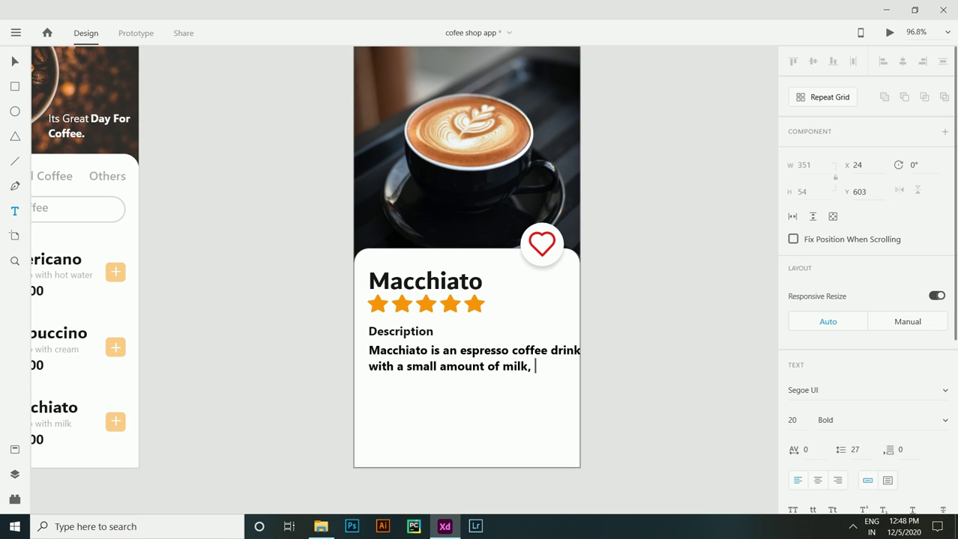
type(", usually foam")
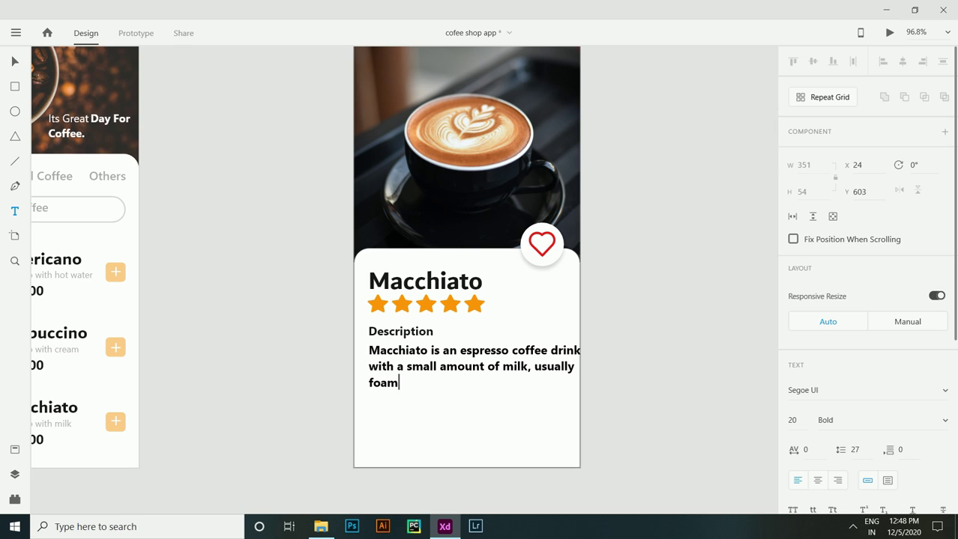
type("ed, In italian")
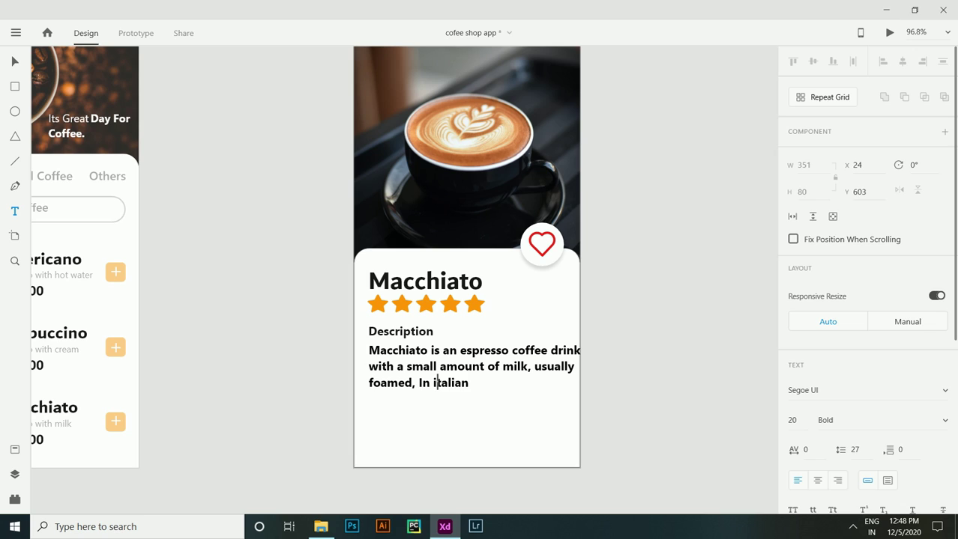
key("BackSpace")
type("I")
Continue the description paragraph with ", macchiato means "stained" or "spotted", keeping the word macchiato in lowercase.
type(", MACCHIATO M")
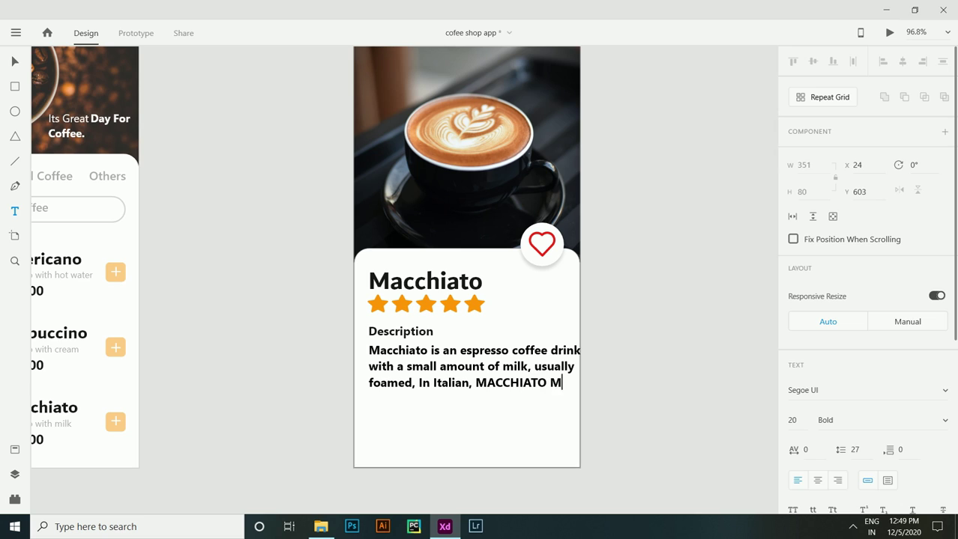
type("E")
key("BackSpace")
key("BackSpace")
key("BackSpace")
key("BackSpace")
key("BackSpace")
key("BackSpace")
key("BackSpace")
key("BackSpace")
key("BackSpace")
key("BackSpace")
key("BackSpace")
key("BackSpace")
type("m")
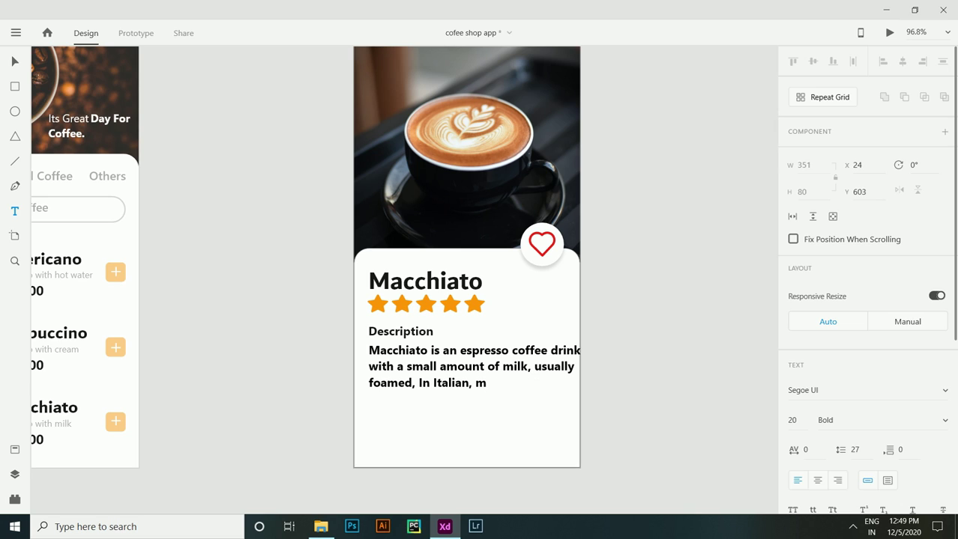
type("acchiato means")
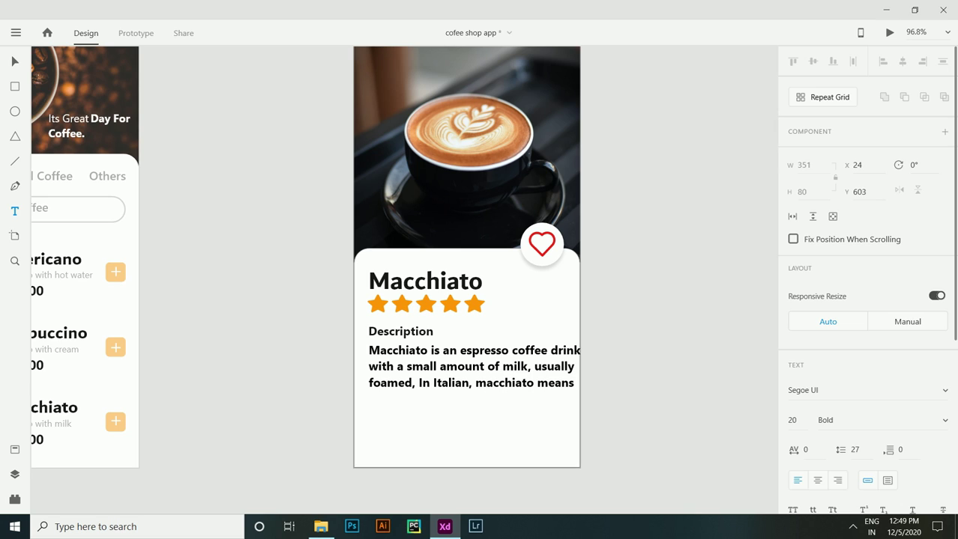
type(" \"stained\" or \"spotted")
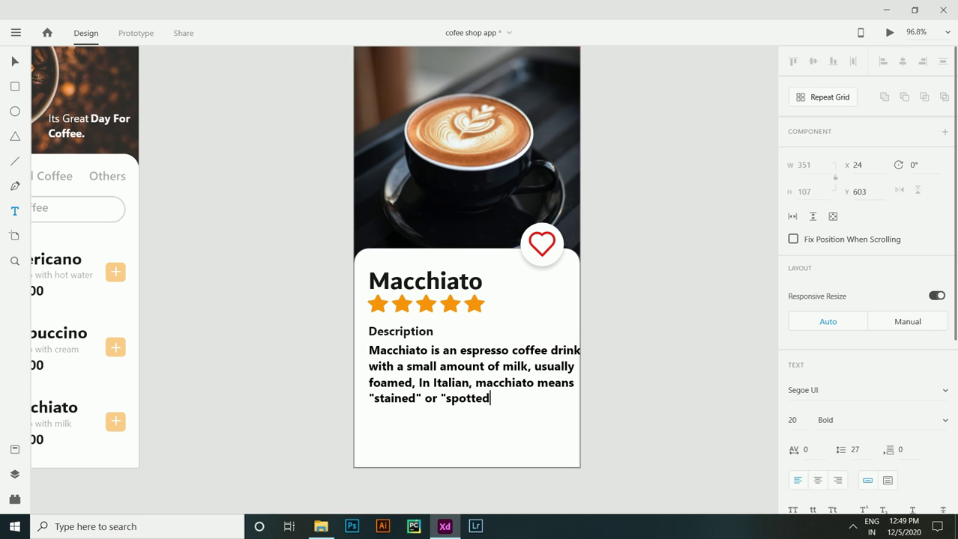
Extend the description paragraph with the words "so the literal translation of coffee macchiato", starting a new line before "translation".
type("\" so the literal transition")
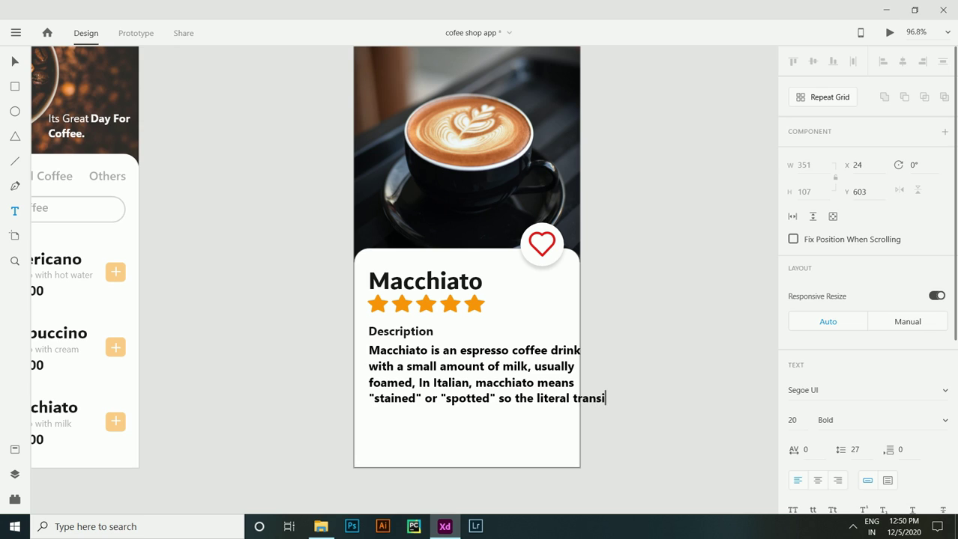
key("BackSpace")
key("BackSpace")
key("BackSpace")
key("BackSpace")
key("BackSpace")
key("BackSpace")
key("BackSpace")
key("BackSpace")
key("BackSpace")
key("BackSpace")
type("transition")
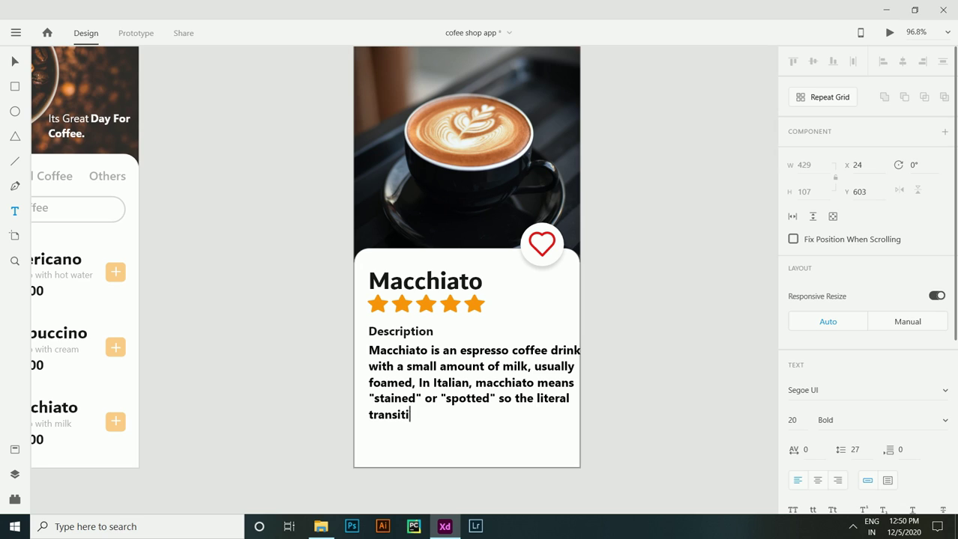
key("BackSpace")
key("BackSpace")
key("BackSpace")
key("BackSpace")
key("BackSpace")
type("lation of coffee")
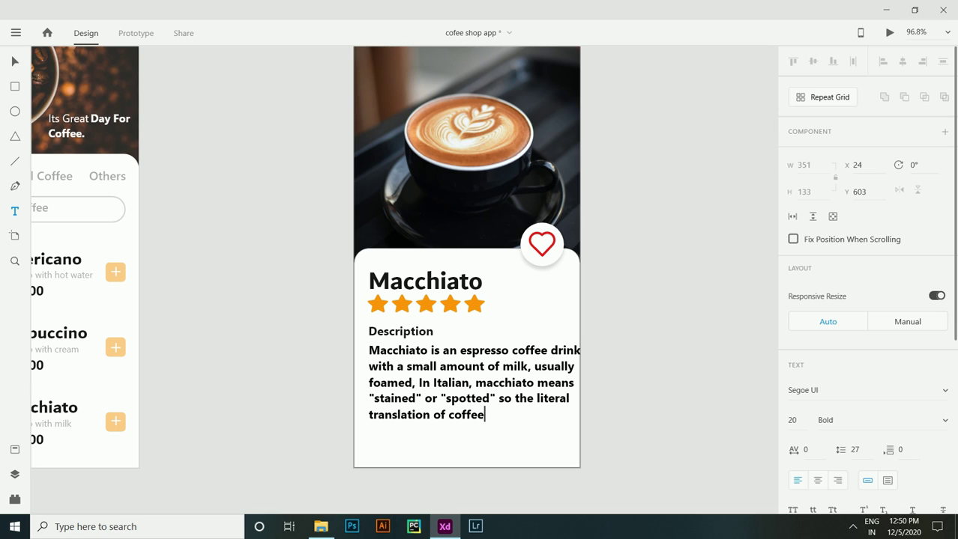
type(" macchiato")
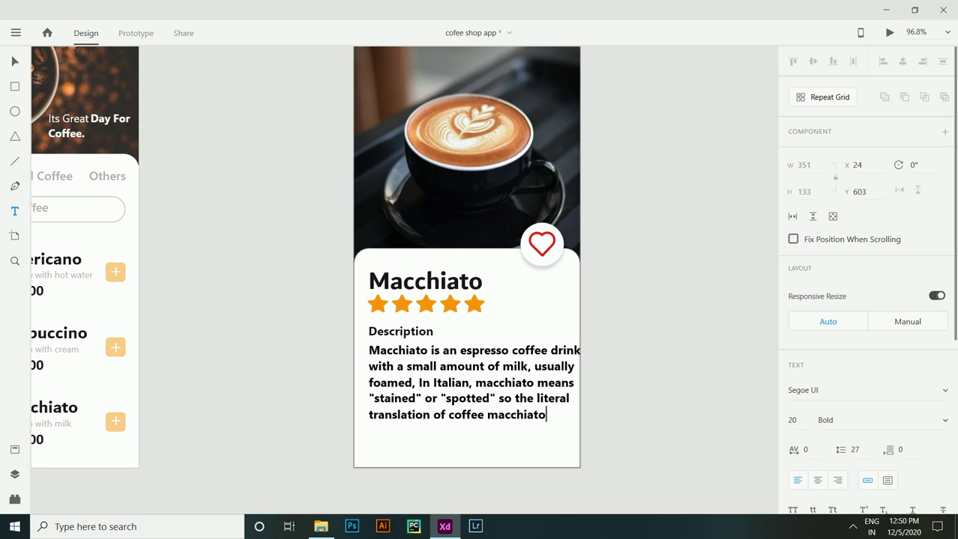
Finish the description paragraph with "is "stained" or "marked" coffee.", breaking the line before "stained".
type(" is \"stained")
key("ctrl+Left")
key("Return")
type("\"")
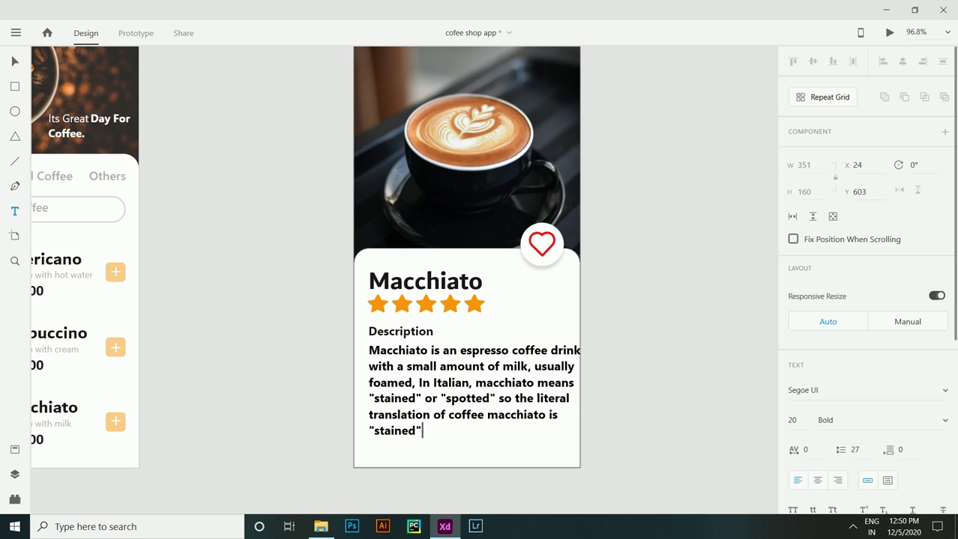
type(" or \"marked\" coffee.")
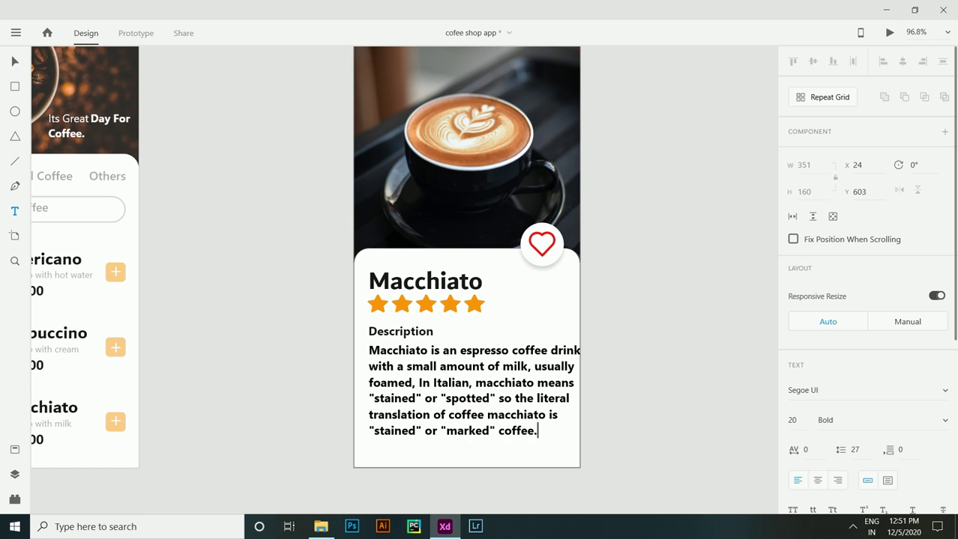
Set the description paragraph to font size 18 and Semibold weight.
left_click(792, 420)
type("18")
left_click(925, 420)
left_click(842, 369)
left_click(15, 61)
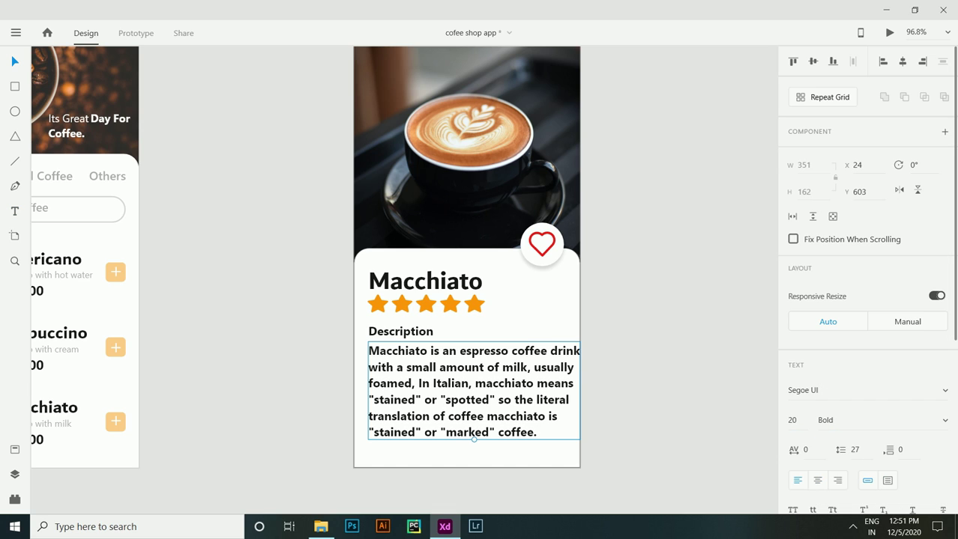
left_click(792, 421)
left_click(926, 420)
left_click(842, 368)
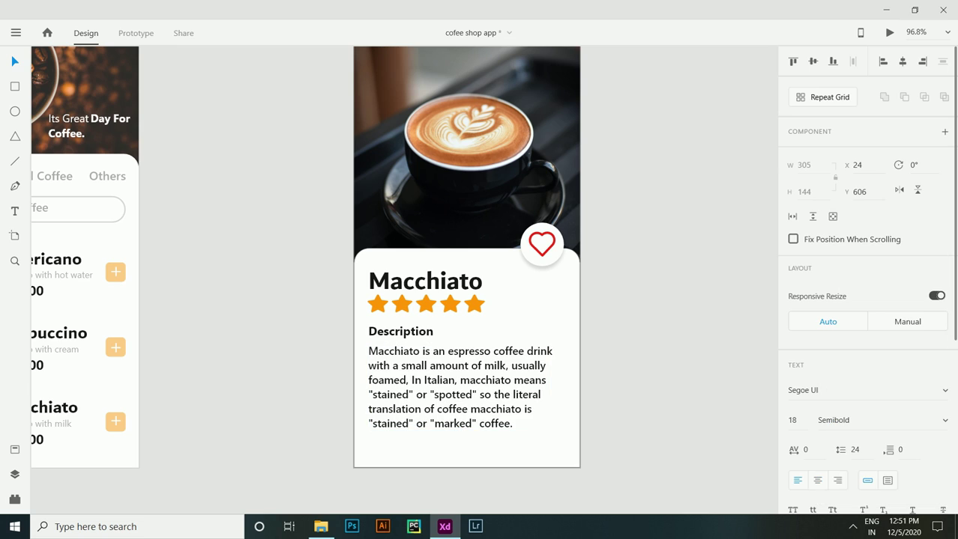
Move the Description label slightly up and position the paragraph close beneath it at X 23, Y 595.
left_click(902, 62)
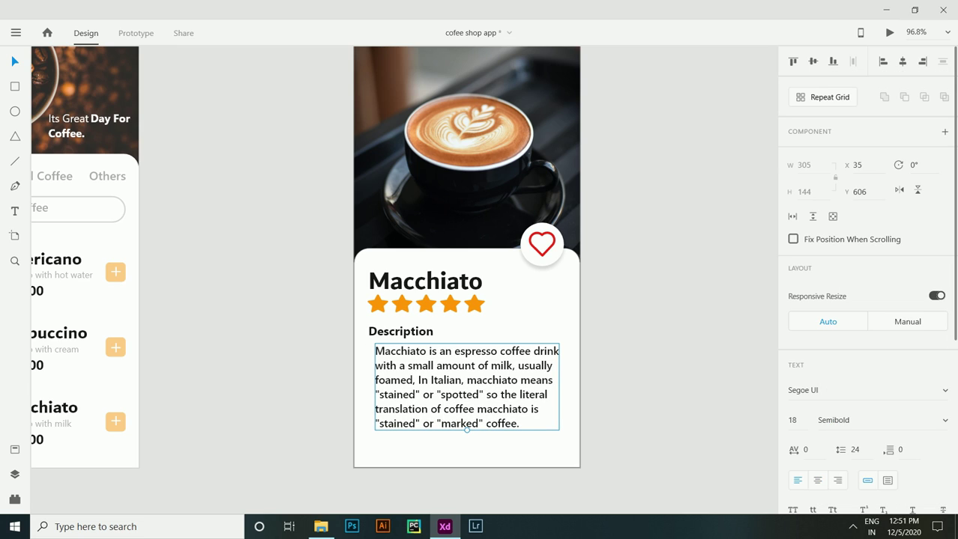
left_click_drag(467, 387, 458, 388)
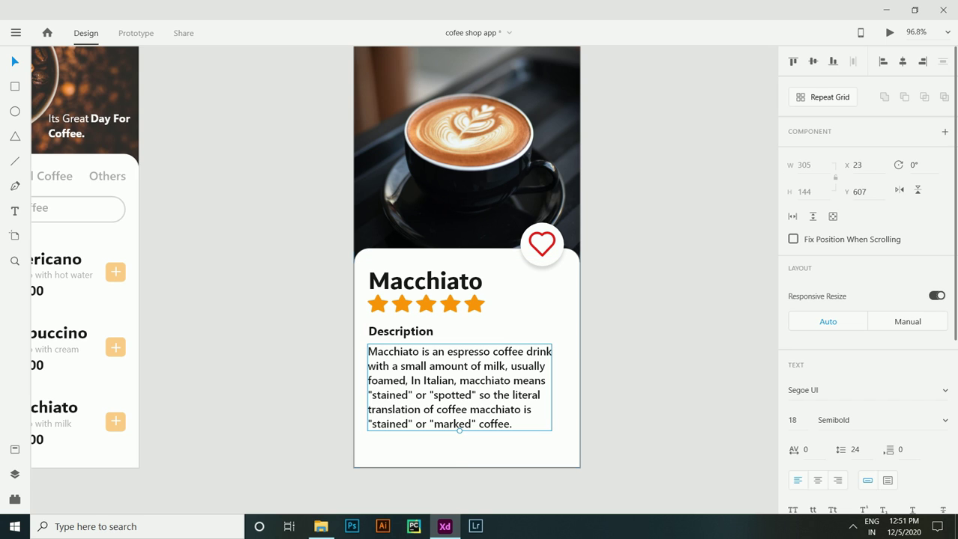
key("Escape")
left_click_drag(400, 332, 400, 328)
left_click_drag(458, 388, 457, 381)
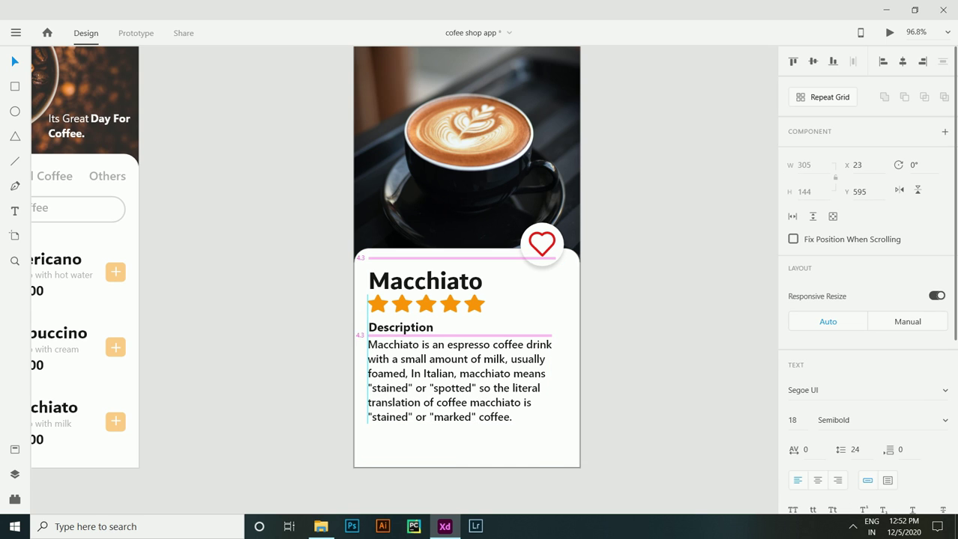
key("Escape")
Add the text "Price" at X 24, Y 734 below the description paragraph.
key("ctrl+3")
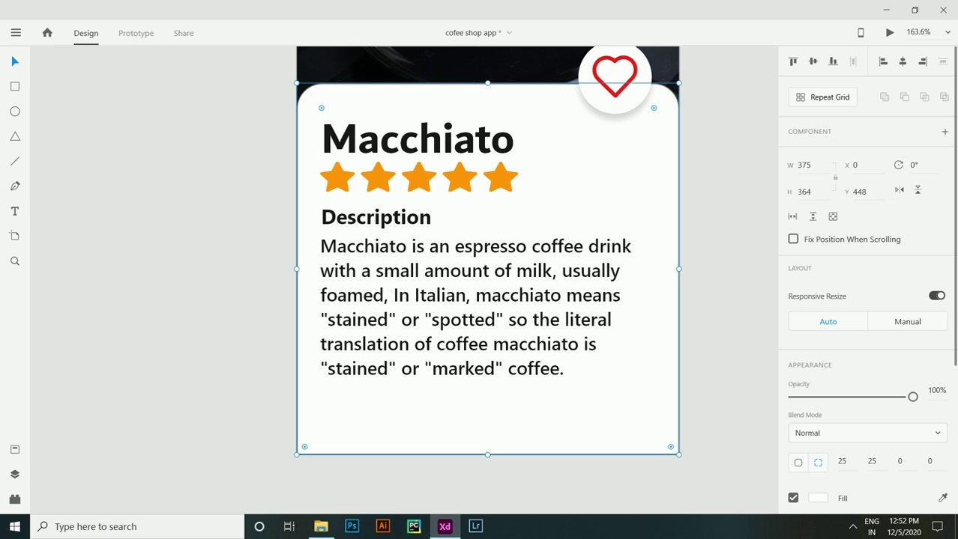
key("t")
left_click(322, 388)
type("Price")
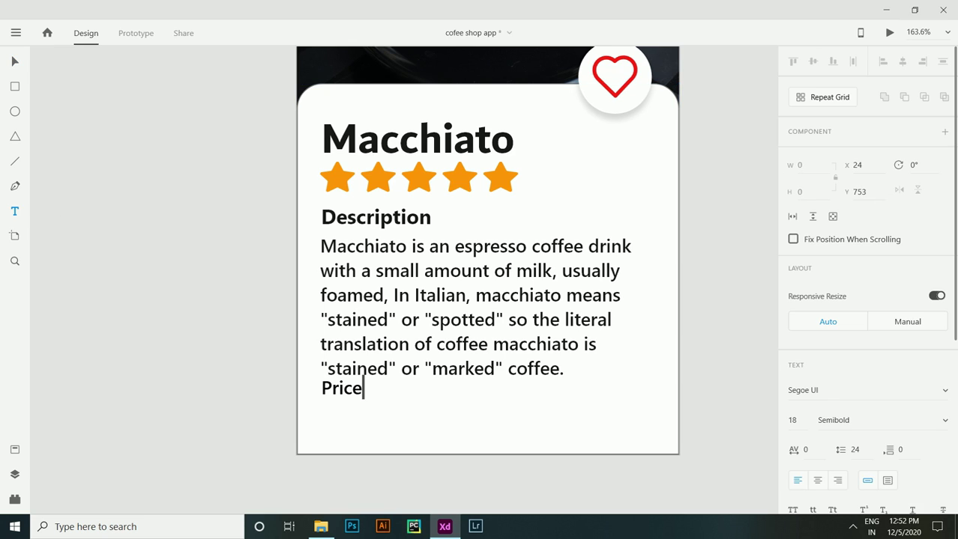
key("Escape")
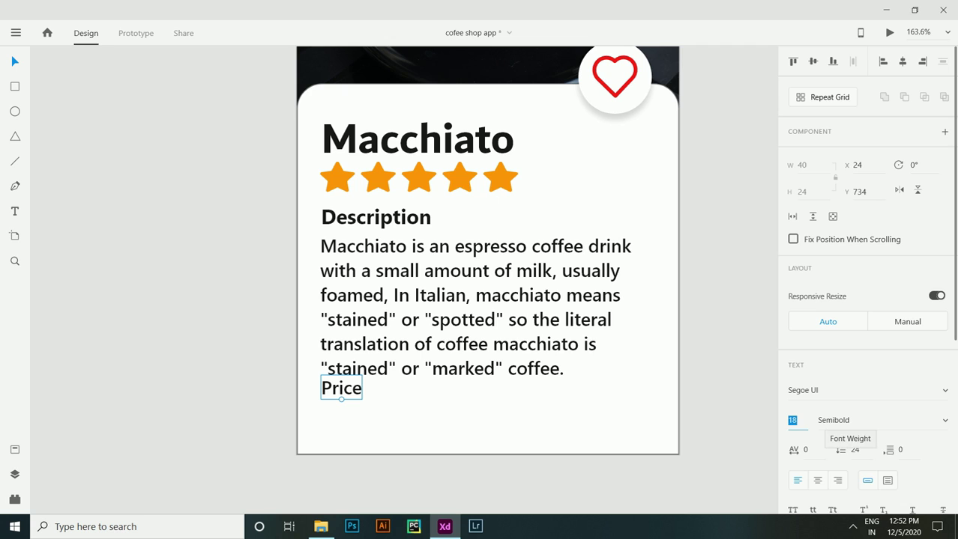
Make the Price label Bold with the saved #707070 fill at 59% opacity, and lower it slightly below the paragraph.
left_click(839, 420)
left_click(833, 420)
scroll(866, 337, "down", 5)
left_click(818, 454)
left_click(704, 493)
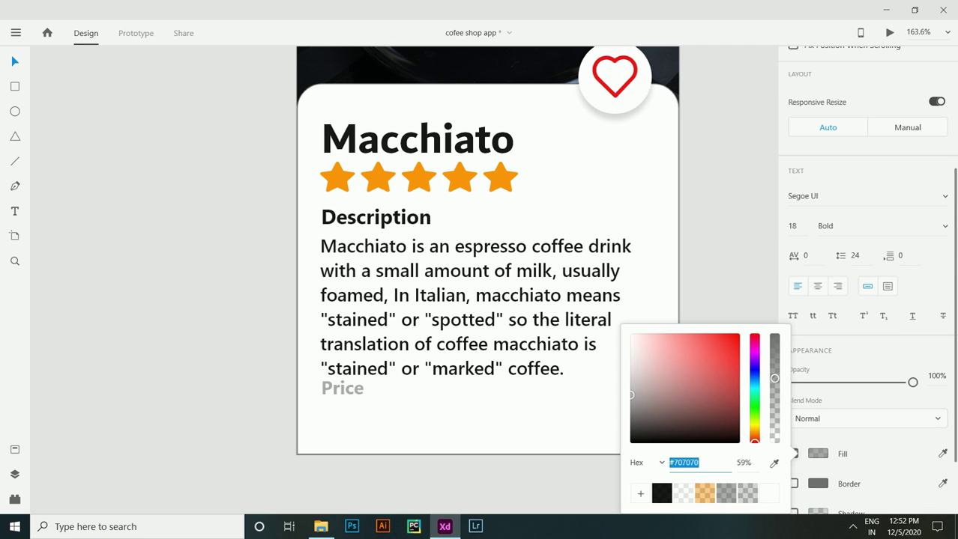
left_click_drag(341, 388, 342, 398)
Add the text "$30.00" beneath the Price label, fill it black and leave a gap of 4 below the label.
left_click(322, 417)
key("t")
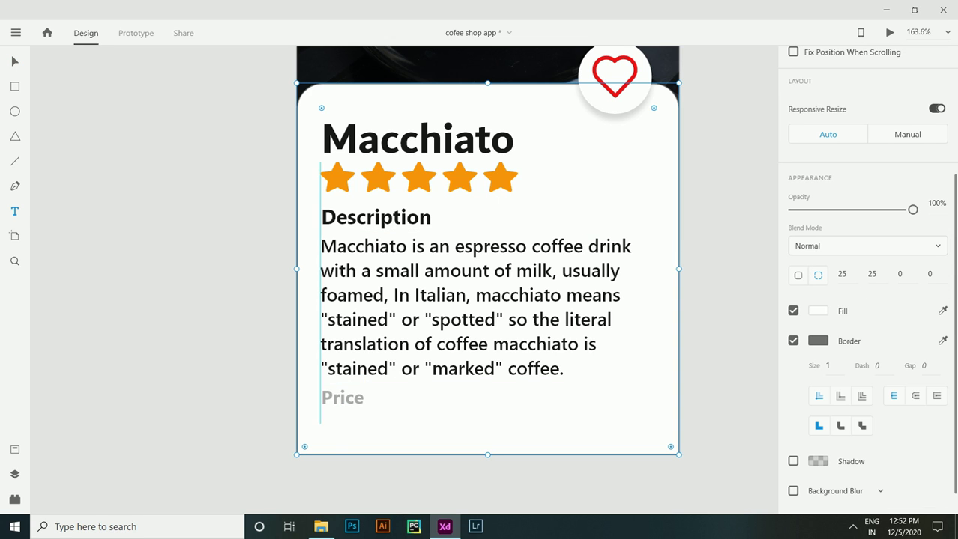
left_click(323, 416)
type("$30.00")
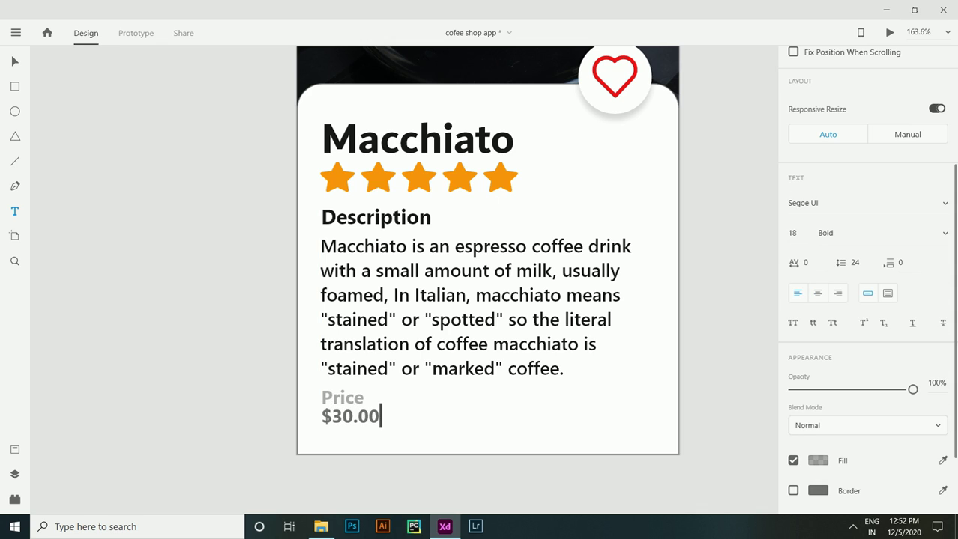
key("Escape")
left_click(817, 460)
left_click(656, 492)
left_click_drag(350, 417, 349, 426)
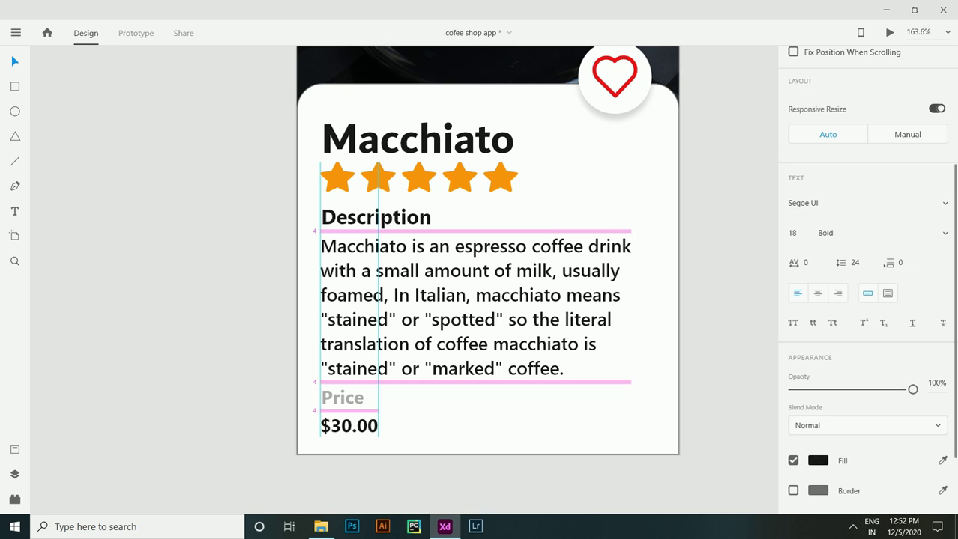
Draw a wide rectangle to the right of the price on the white card and round its corners to radius 9.
left_click(487, 439)
left_click(15, 86)
mouse_move(531, 410)
left_mouse_down()
mouse_move(571, 440)
mouse_move(641, 441)
left_mouse_up()
left_click_drag(538, 418, 547, 425)
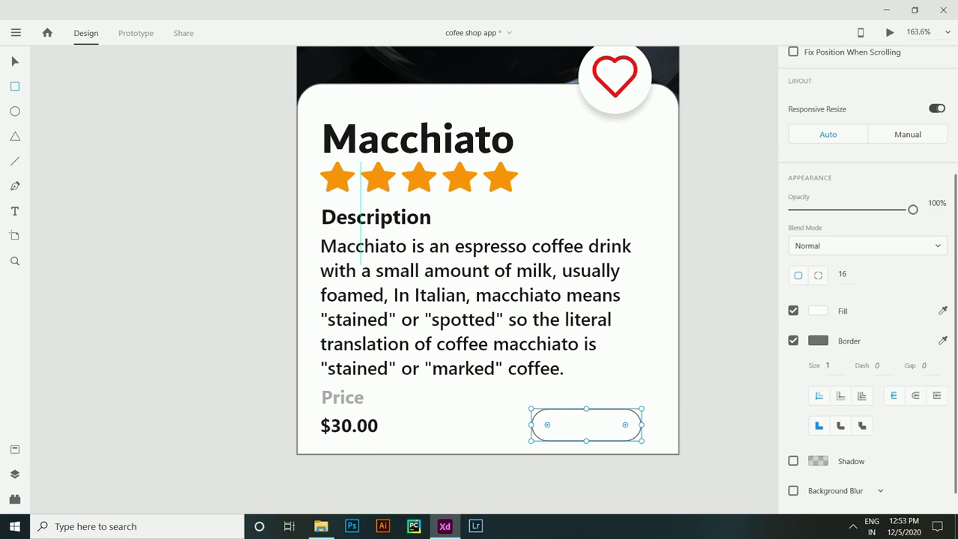
left_click_drag(625, 424, 581, 413)
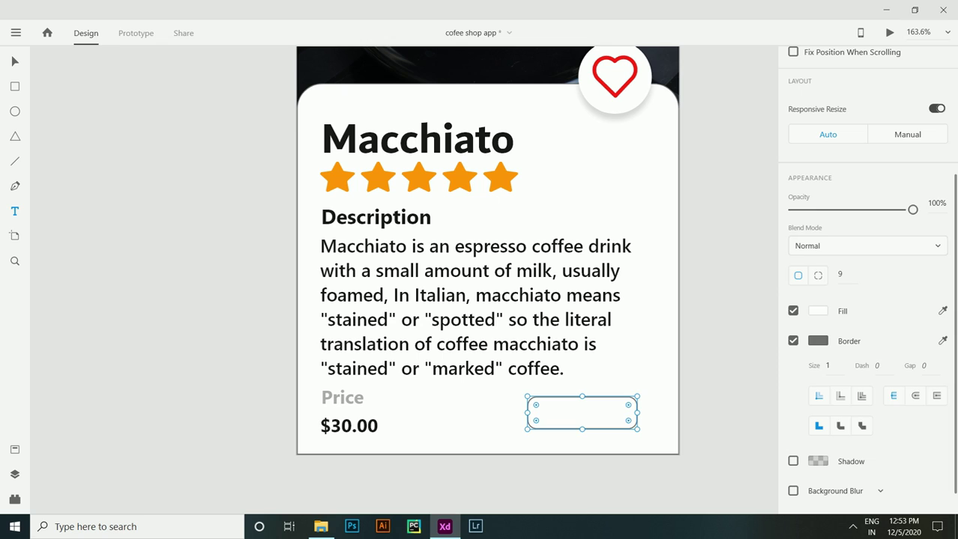